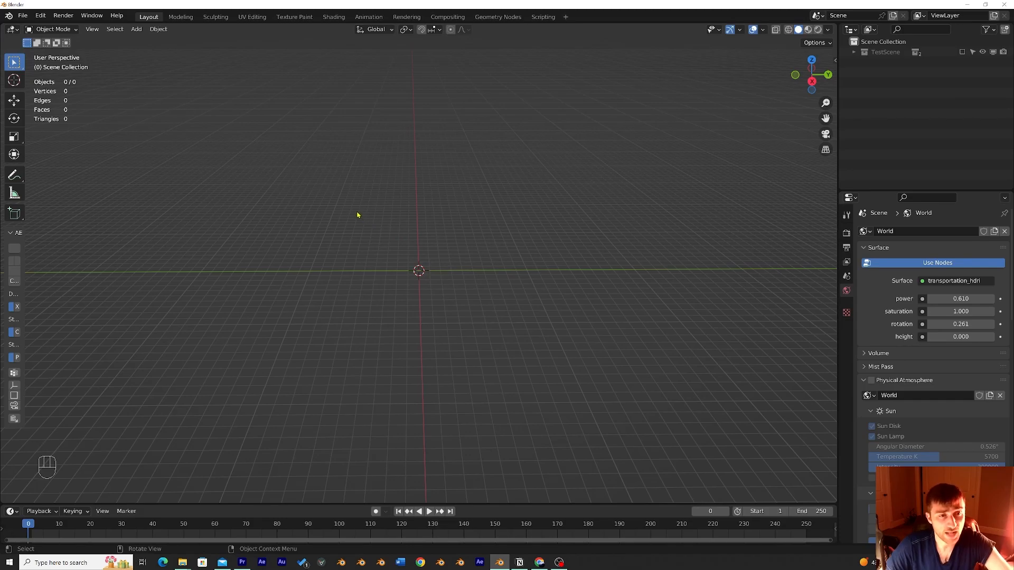
middle_drag(357, 213, 359, 239)
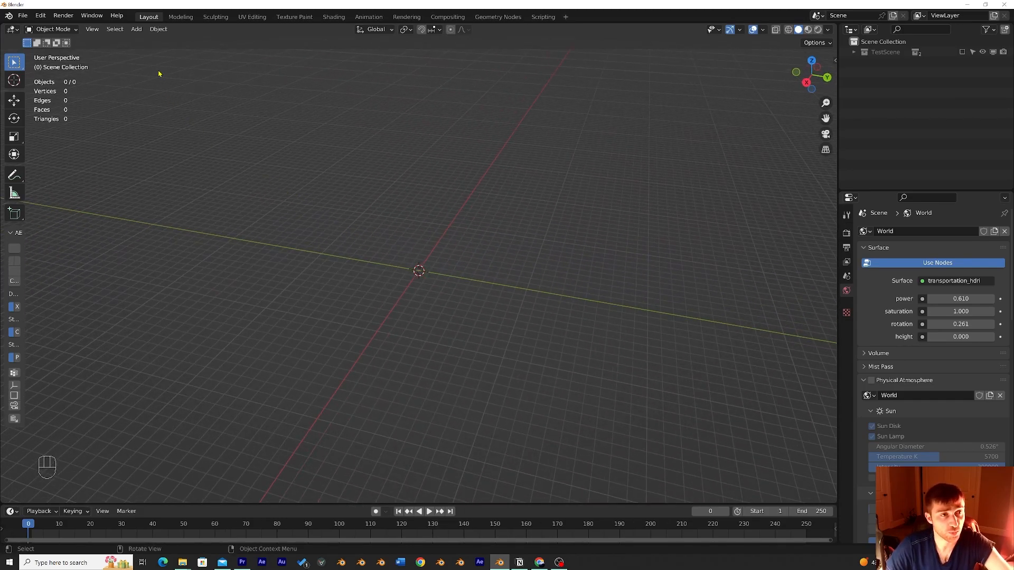
middle_drag(305, 155, 375, 168)
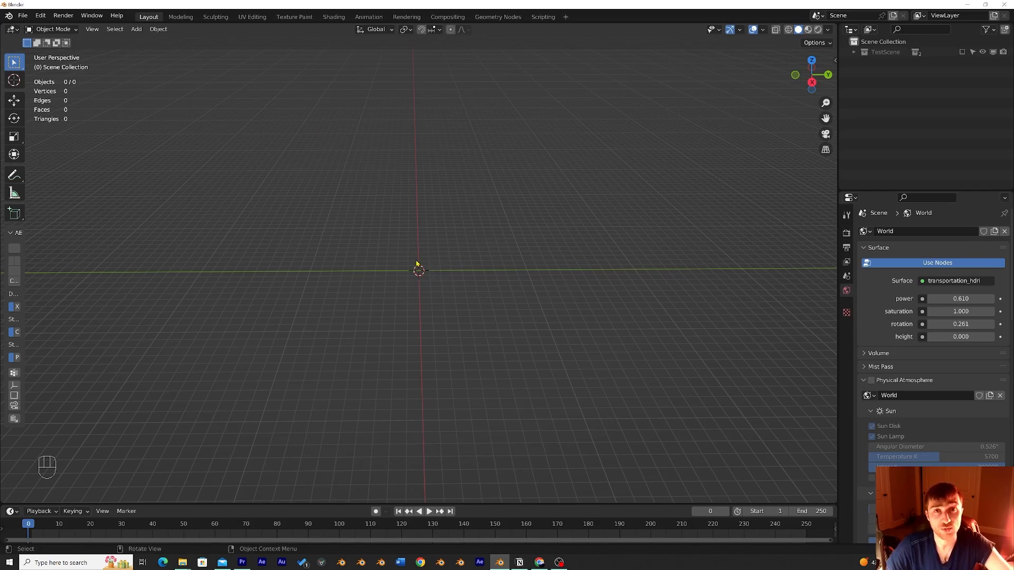
click(136, 29)
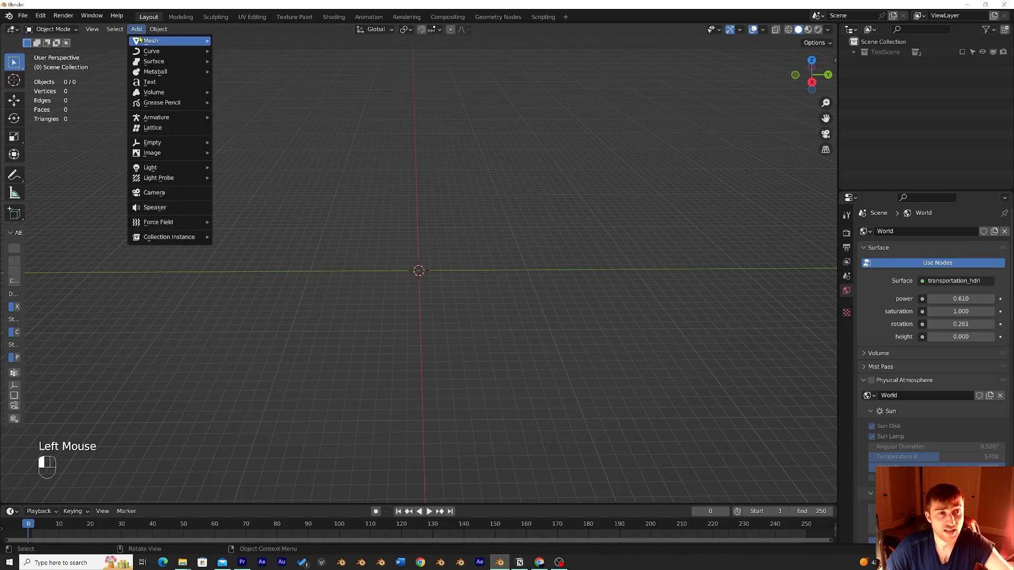
mouse_move(158, 41)
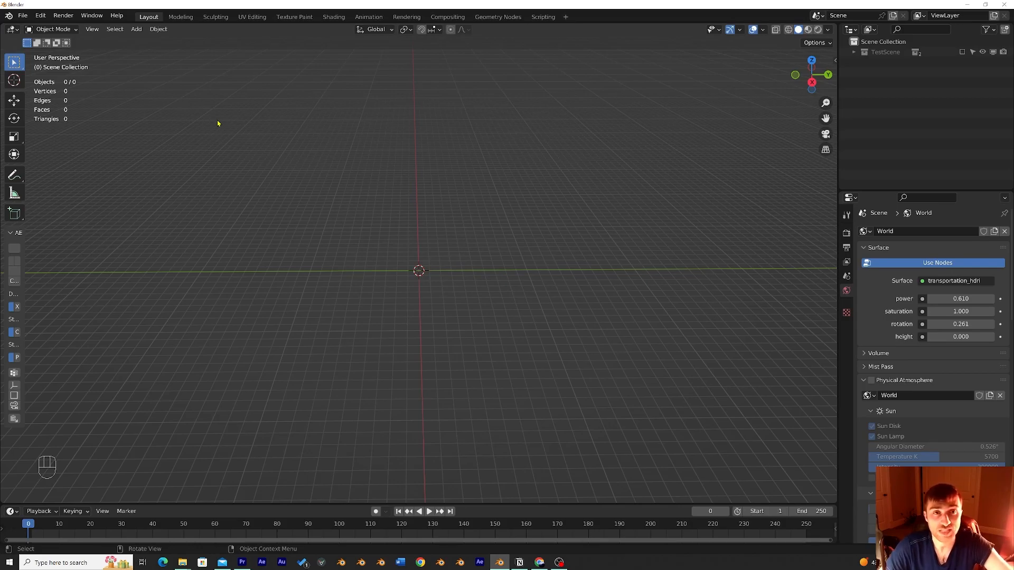
middle_drag(243, 129, 250, 121)
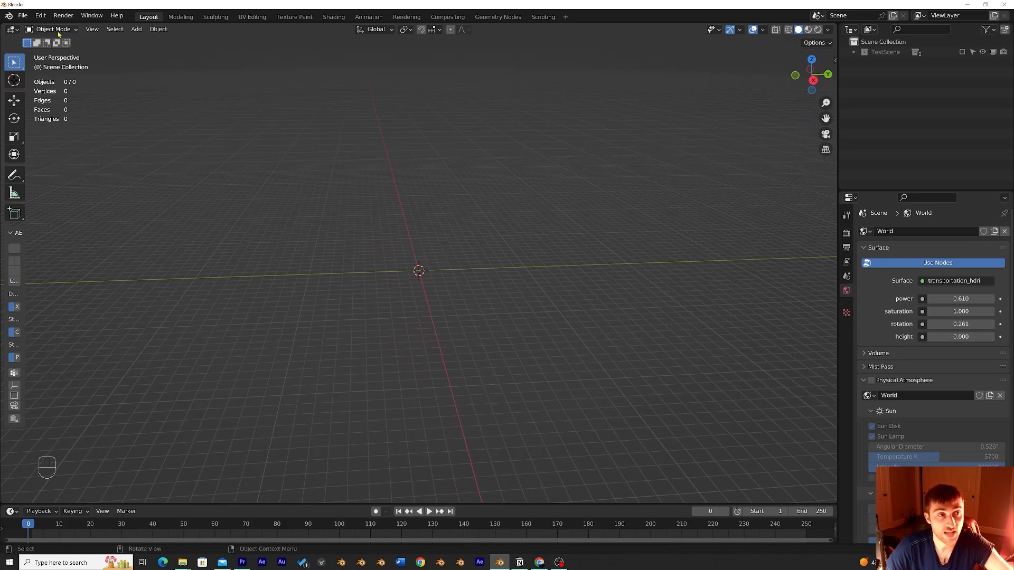
Step: Search the preferences' add-ons for landscape and enable the A.N.T.Landscape add-on
click(40, 15)
click(47, 162)
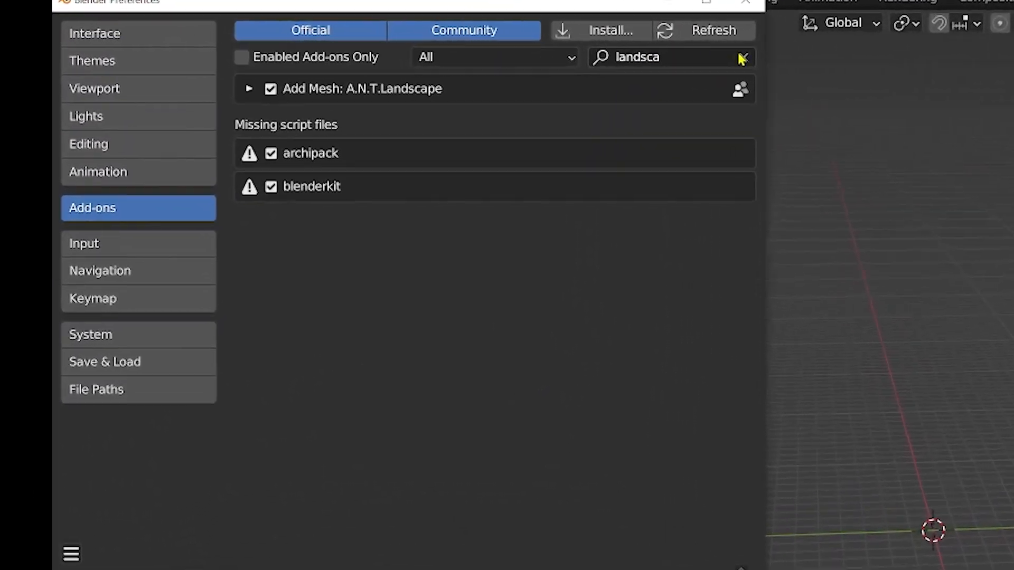
click(331, 42)
click(847, 60)
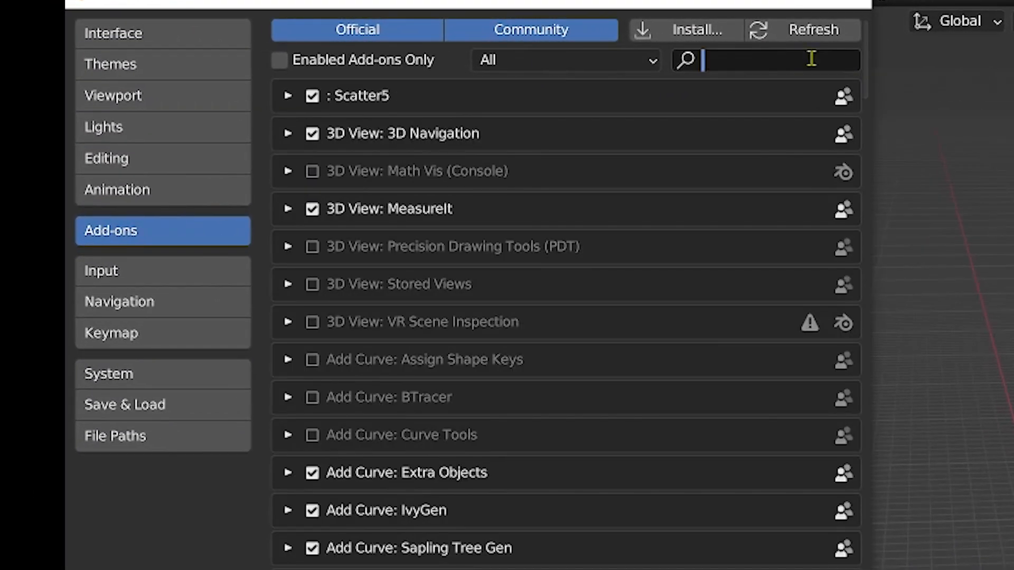
text(landscape)
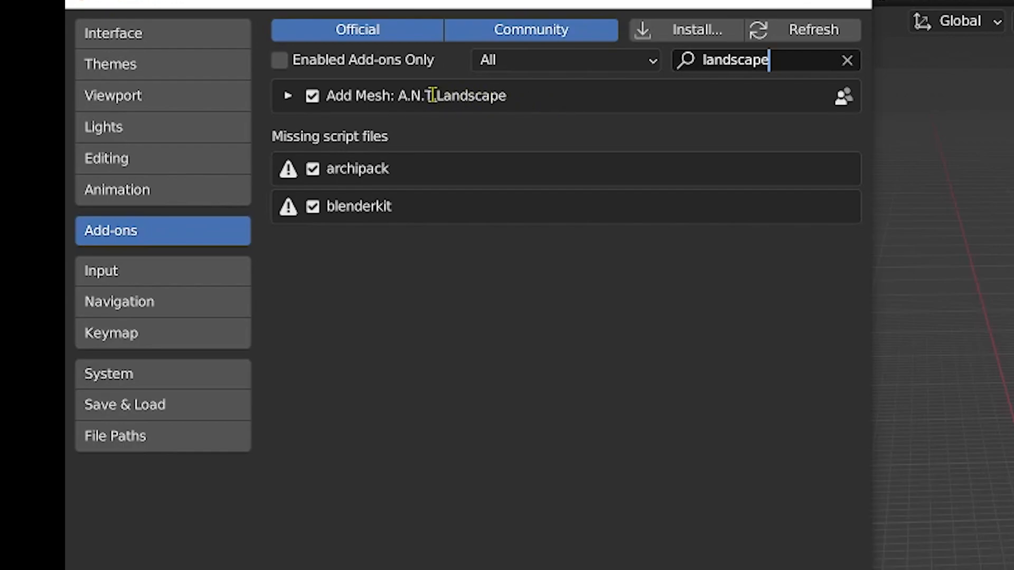
click(310, 100)
click(311, 100)
click(310, 100)
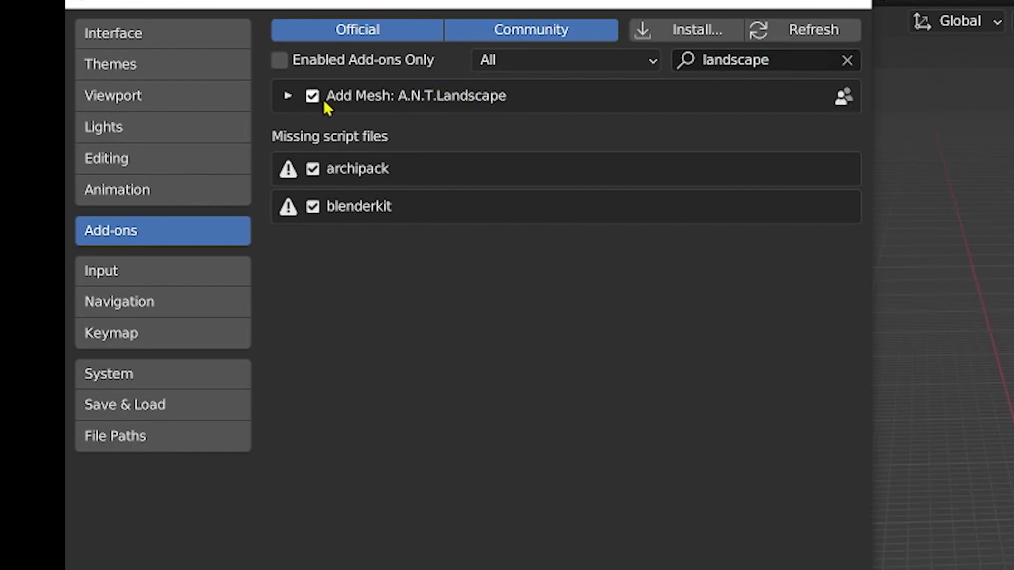
click(849, 3)
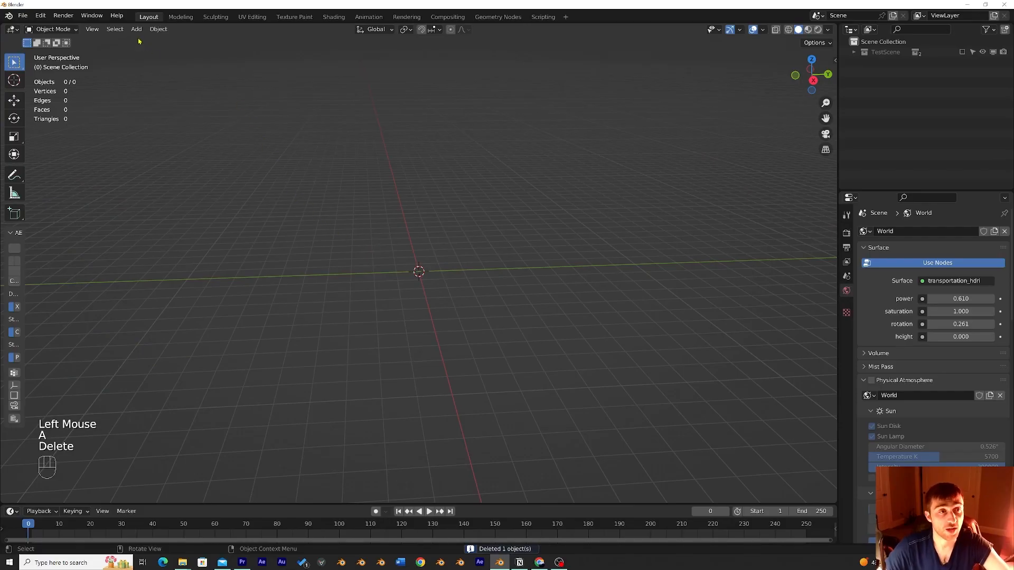
Step: Add a Landscape mesh to the scene
click(136, 29)
mouse_move(159, 41)
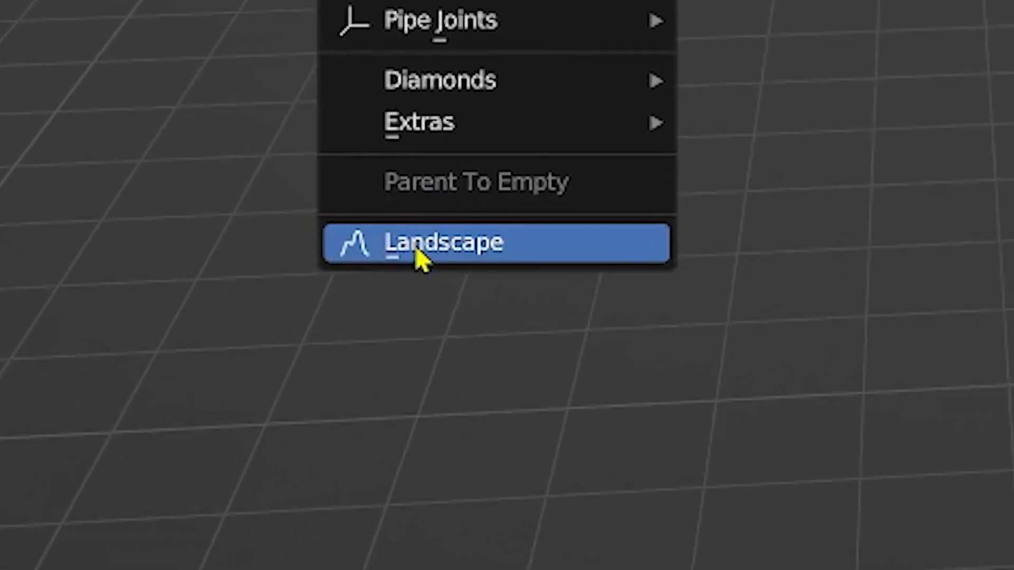
click(421, 259)
scroll(414, 256, up, 4)
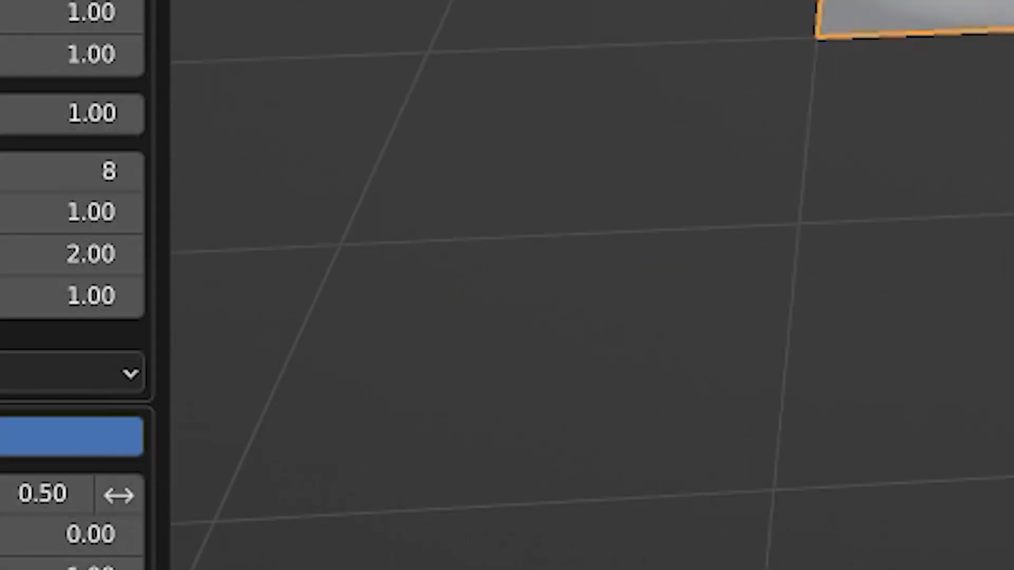
middle_drag(396, 344, 373, 306)
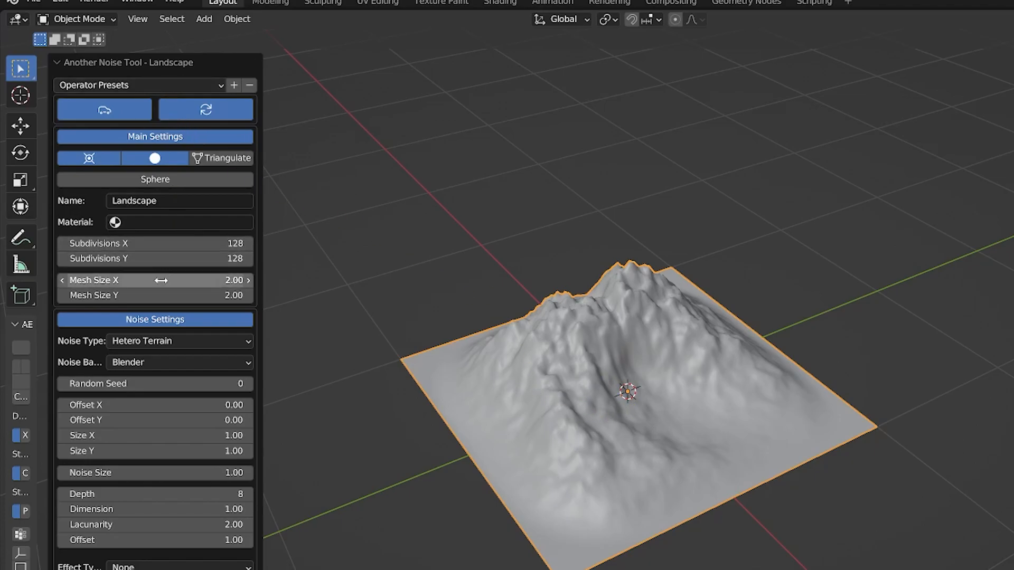
Step: Try the cliff and canyons operator presets on the landscape
click(139, 88)
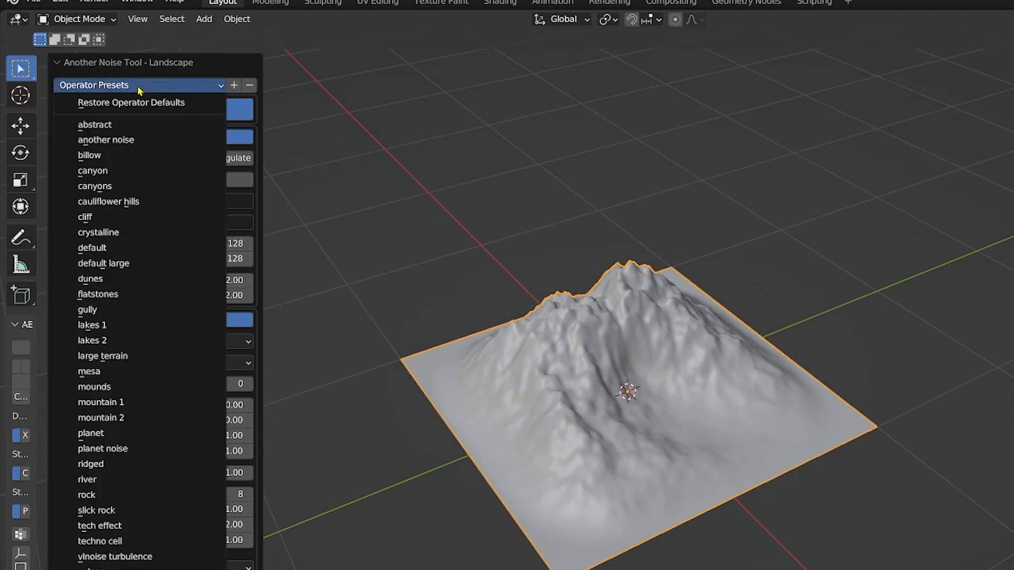
click(122, 218)
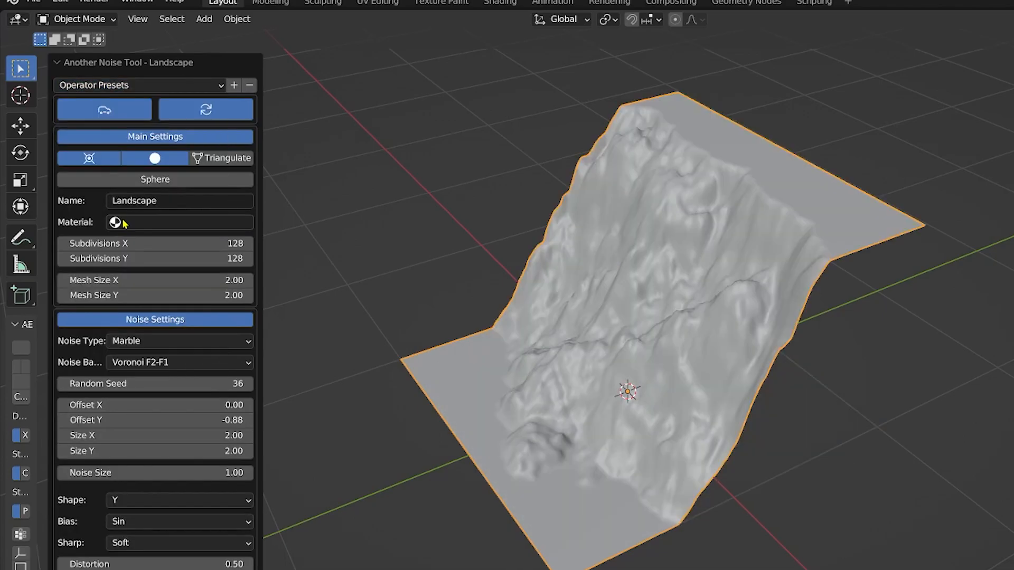
click(142, 87)
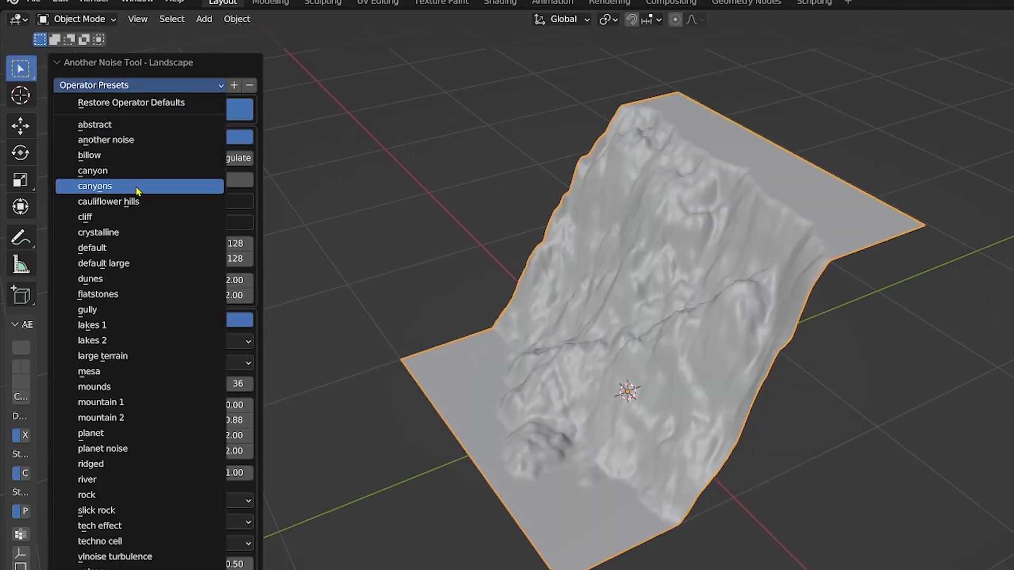
click(135, 186)
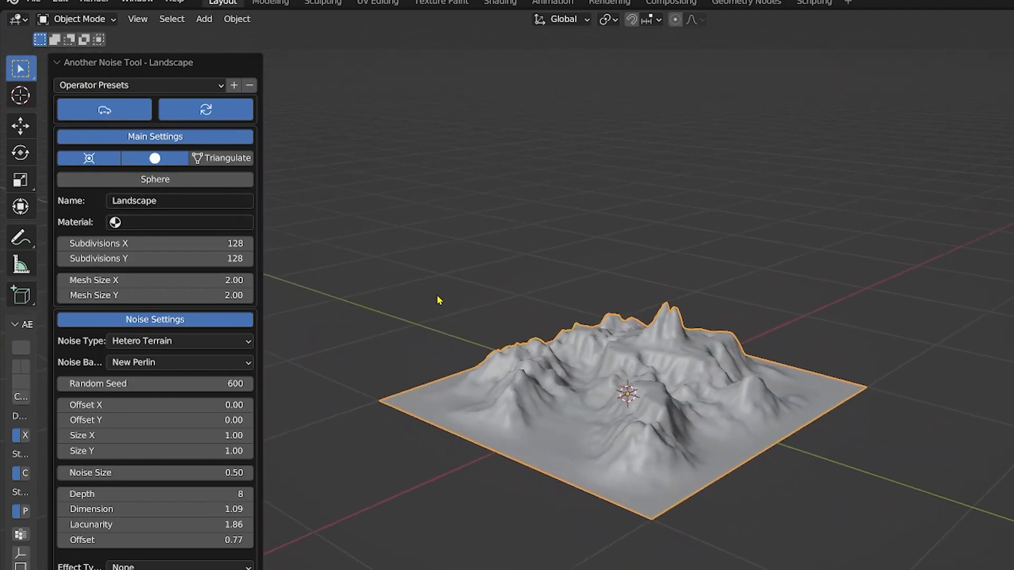
middle_drag(443, 296, 386, 297)
Step: Try the mountain 2 and planet operator presets on the landscape
click(138, 87)
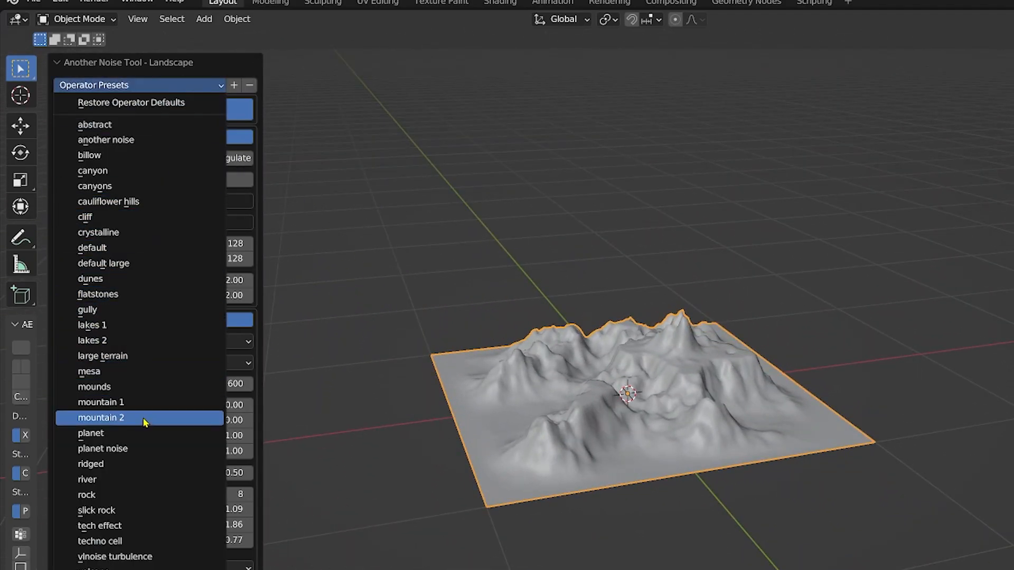
click(143, 432)
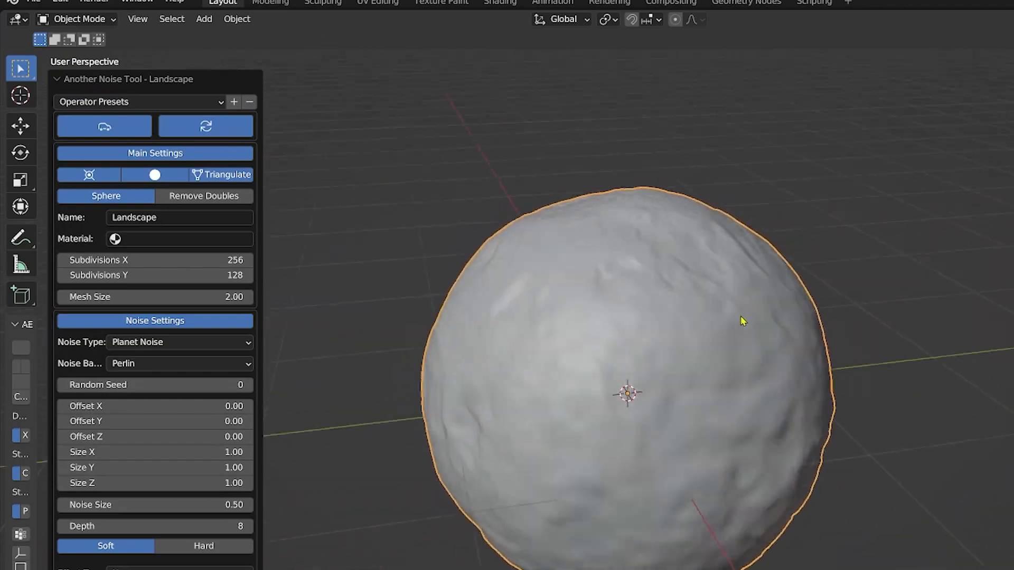
middle_drag(738, 320, 723, 323)
Step: Apply the ridged operator preset to the landscape
click(139, 101)
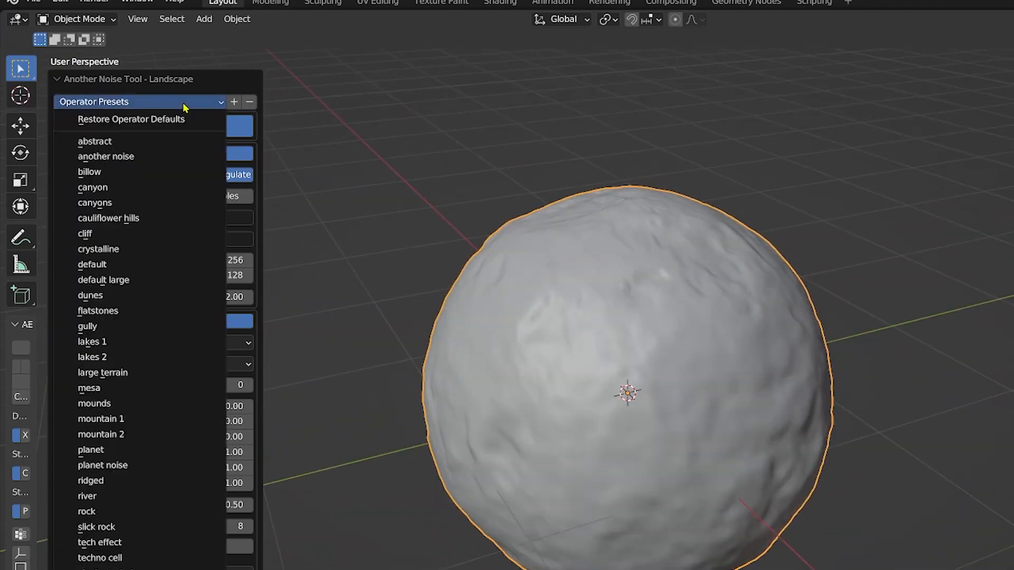
click(151, 481)
middle_drag(644, 424, 744, 464)
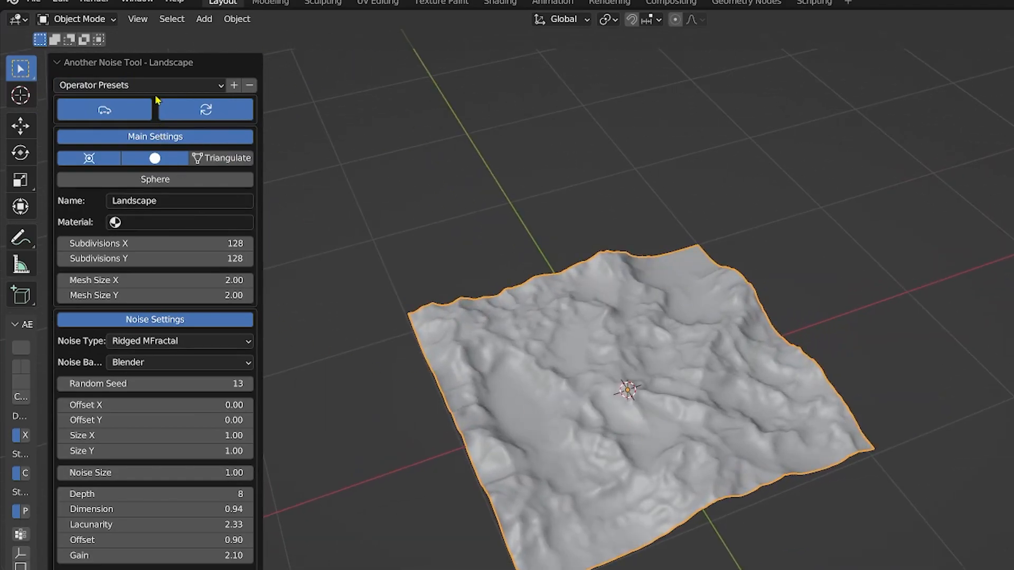
middle_drag(681, 404, 614, 339)
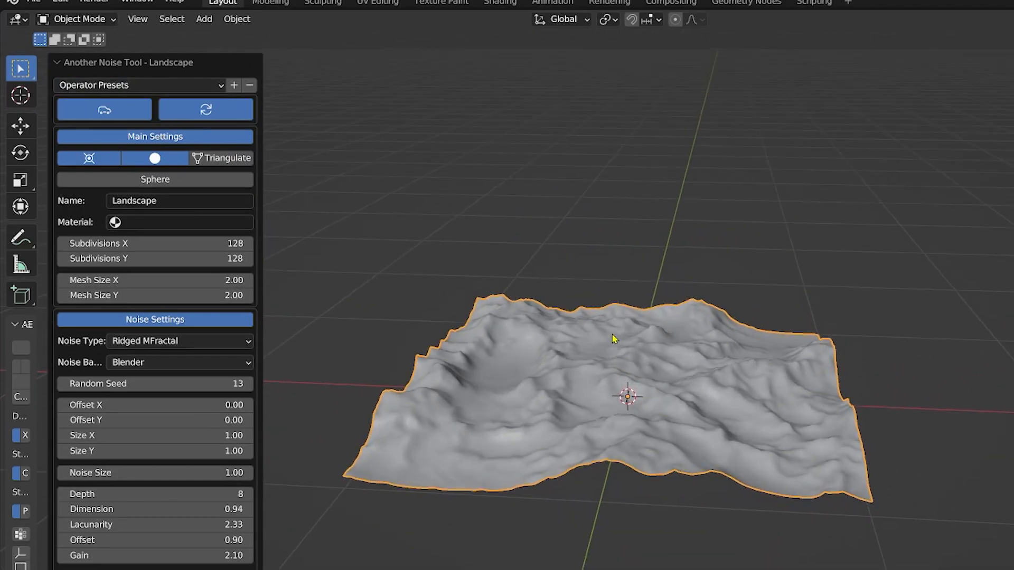
Step: Raise the noise size to about 2.92 and set Size X to 4
scroll(612, 338, up, 3)
drag(194, 469, 248, 469)
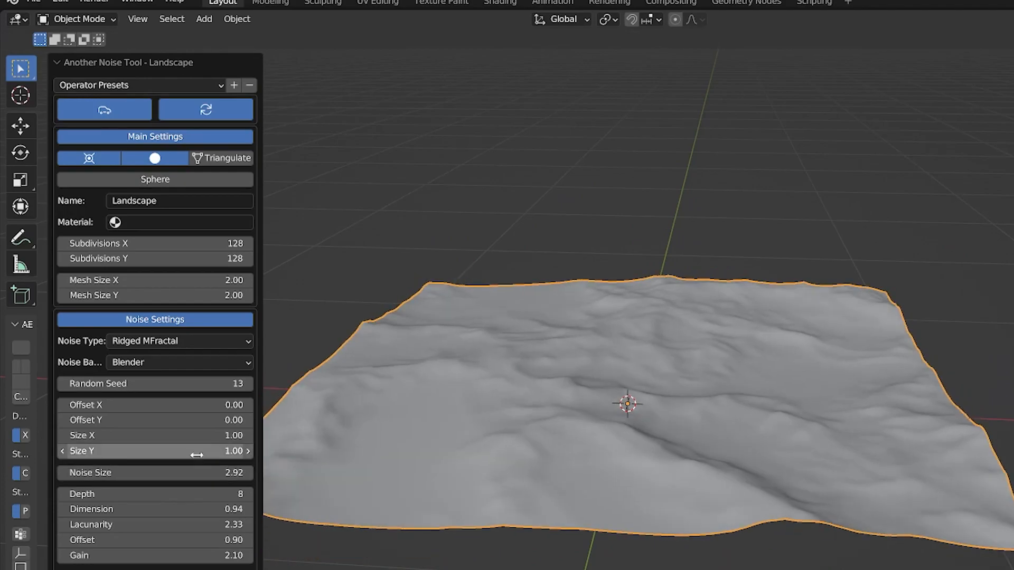
click(201, 435)
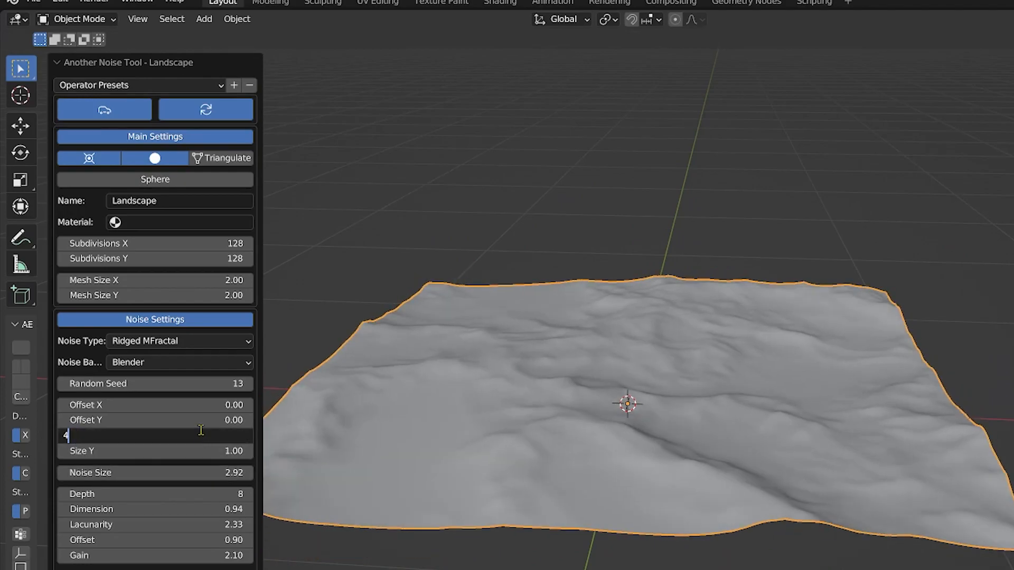
text(4)
key(Return)
middle_drag(584, 409, 336, 418)
Step: Set the noise Size Y to 2
click(199, 451)
text(2)
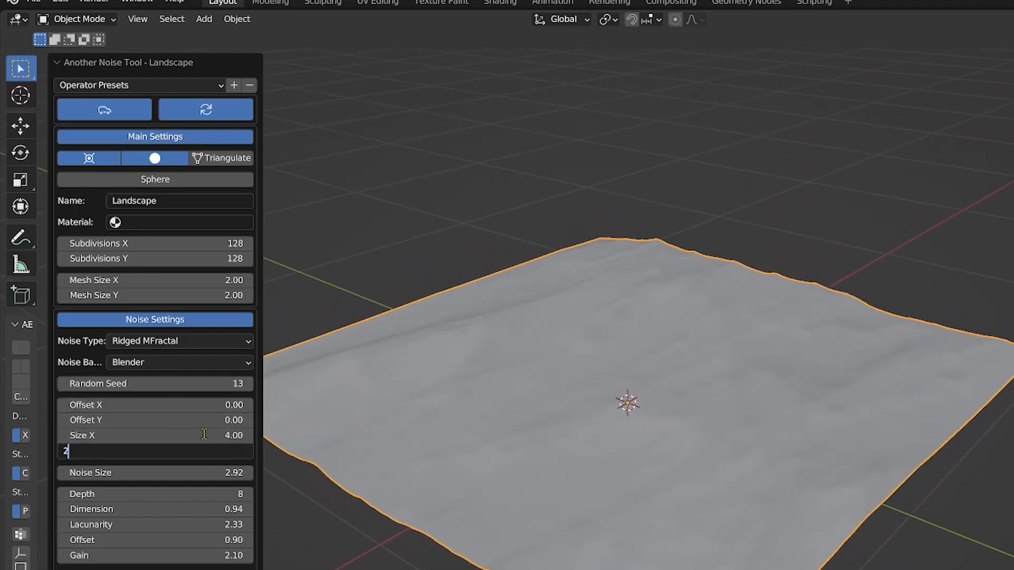
key(Return)
middle_drag(682, 423, 691, 401)
Step: Reduce the noise size to about 1.24
drag(158, 473, 128, 472)
middle_drag(806, 380, 681, 403)
middle_drag(767, 407, 884, 414)
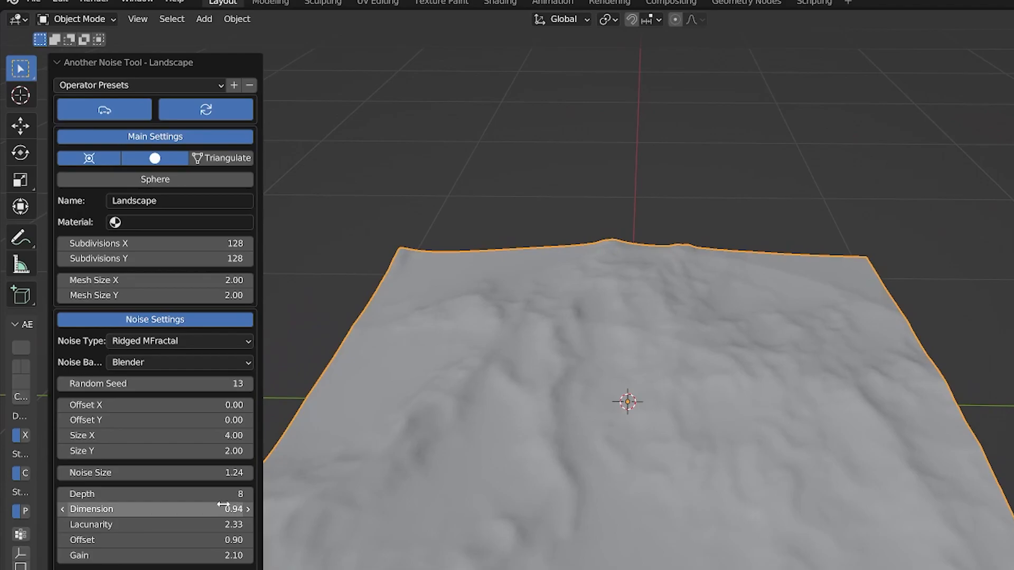
Step: Lower the noise Dimension to about 0.88
mouse_move(205, 507)
mouse_down()
mouse_move(276, 507)
mouse_move(176, 507)
mouse_move(212, 507)
mouse_up()
middle_drag(683, 402, 506, 365)
middle_drag(505, 365, 536, 379)
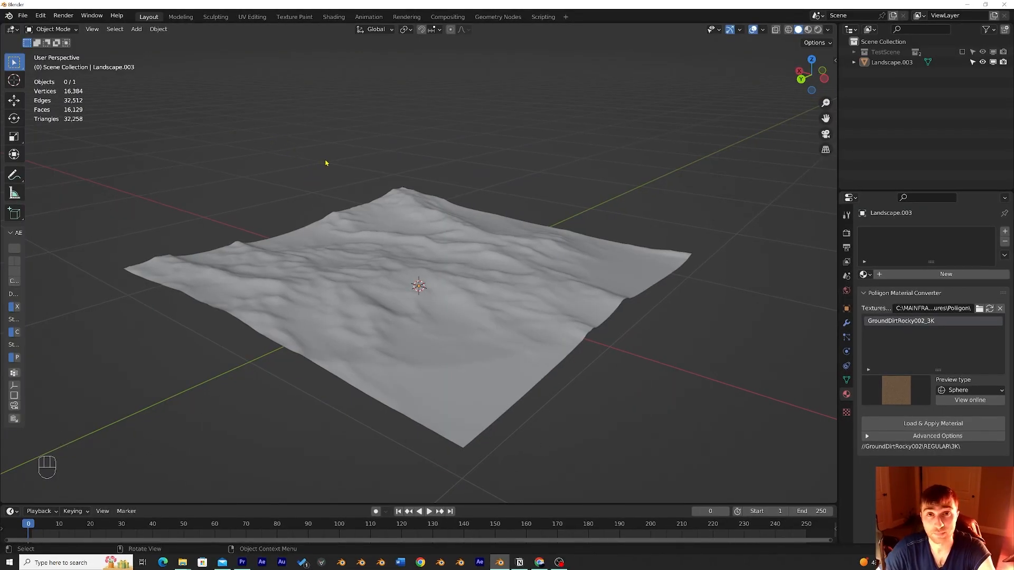
Step: Select the landscape and reopen its Another Noise Tool settings panel
click(427, 233)
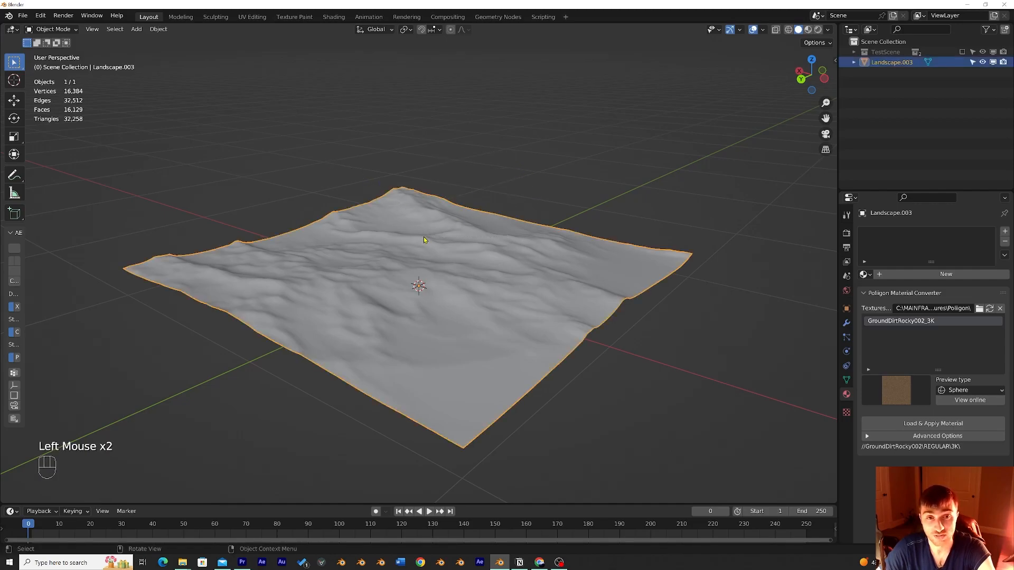
middle_drag(421, 184, 477, 188)
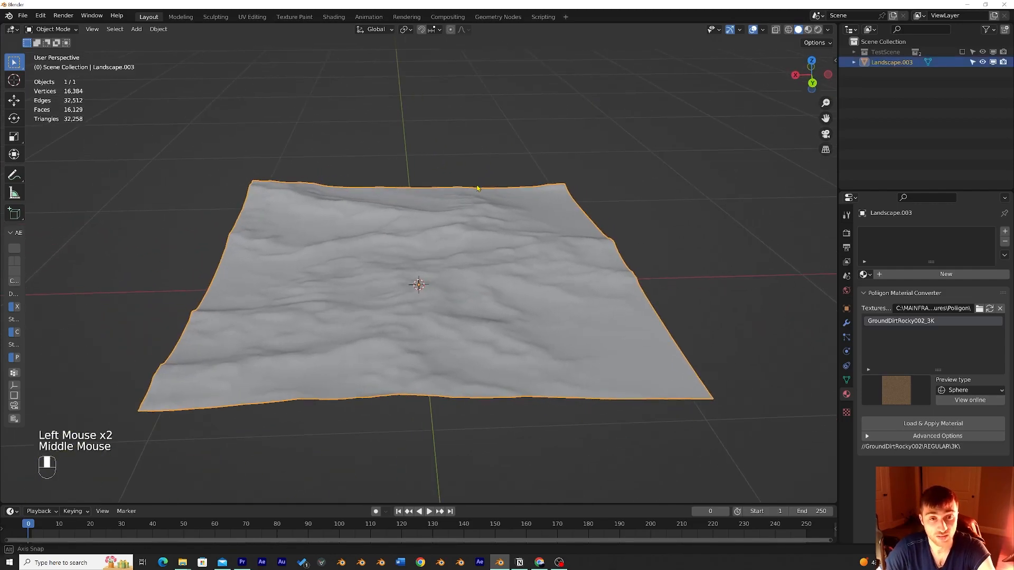
key(F9)
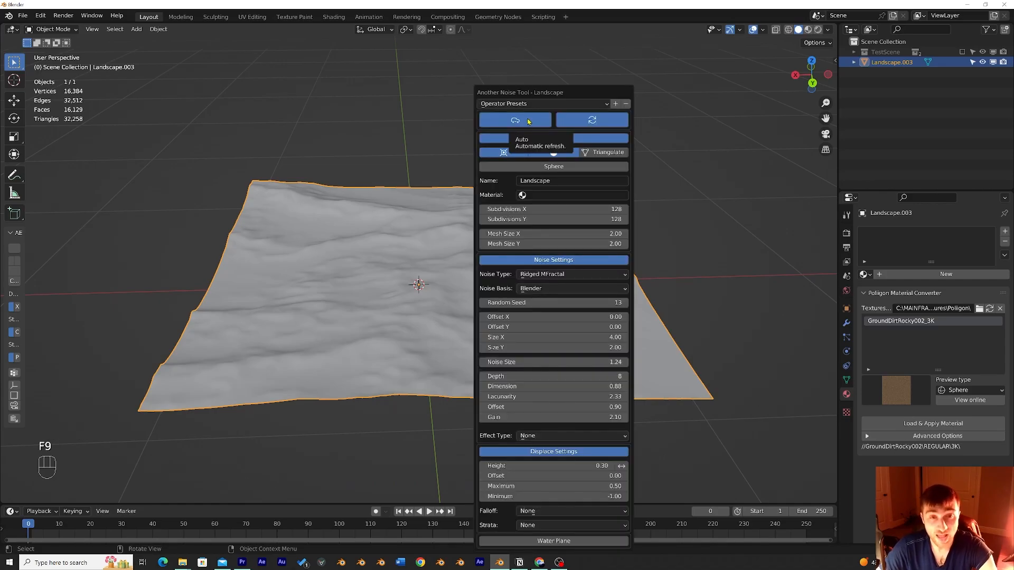
drag(542, 96, 114, 77)
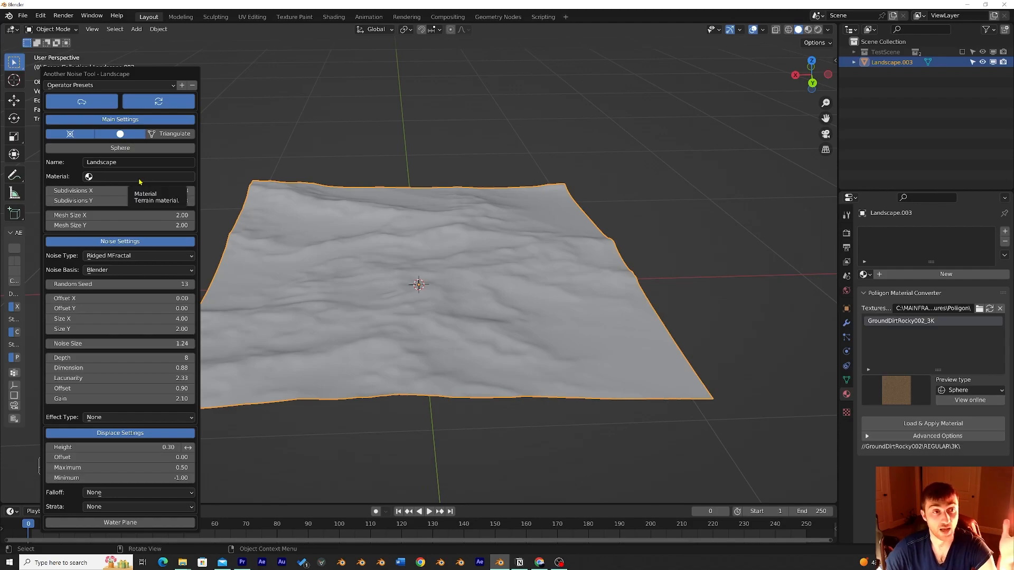
Step: Shift the landscape noise's Offset Y value
drag(124, 310, 153, 310)
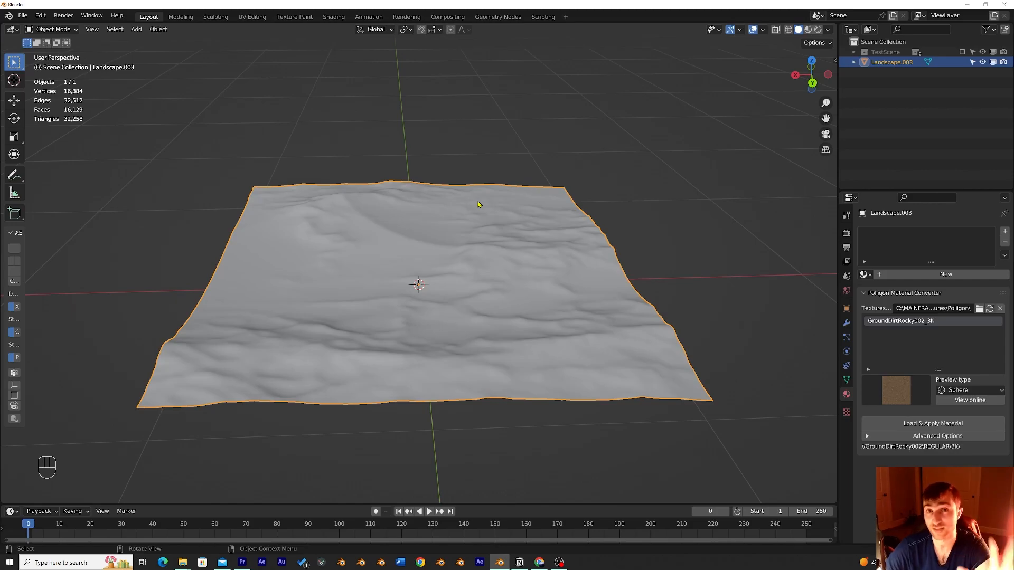
middle_drag(481, 207, 518, 192)
click(584, 161)
middle_drag(584, 161, 547, 198)
click(559, 143)
click(521, 202)
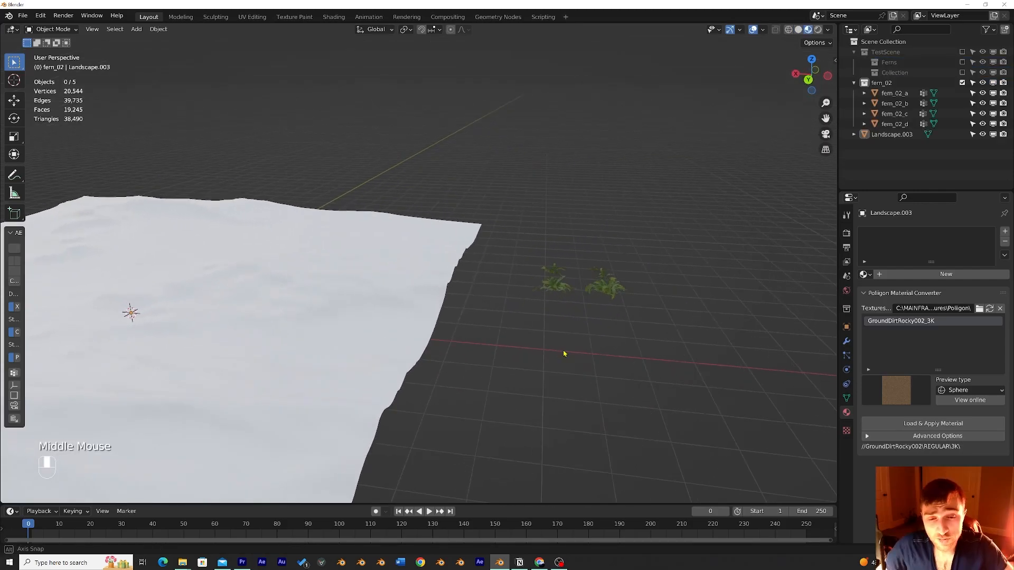
Step: Examine the fern models placed beside the landscape
middle_drag(563, 351, 518, 310)
scroll(558, 357, up, 2)
click(549, 307)
key(KP_1)
scroll(586, 317, down, 2)
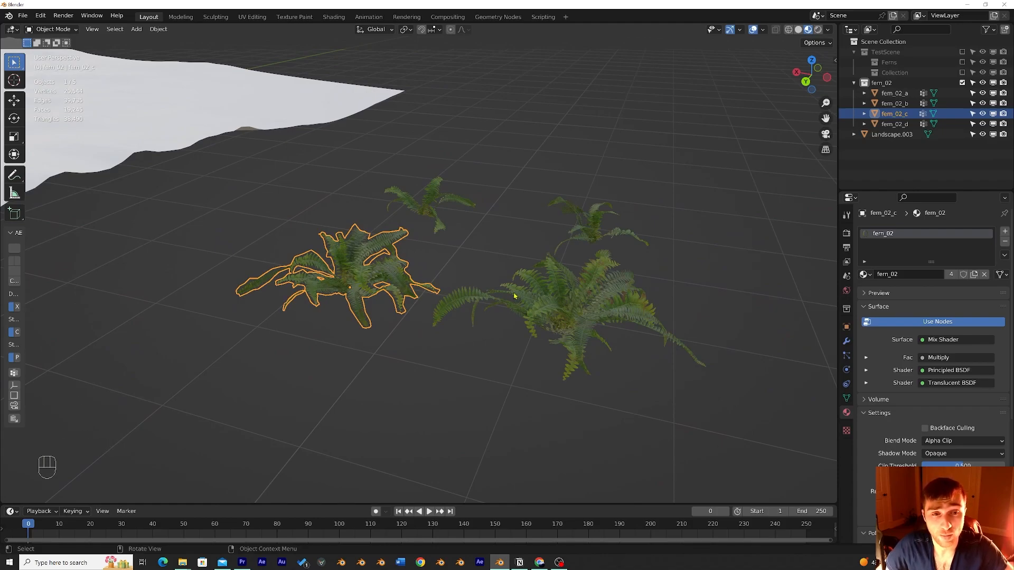
mouse_move(491, 251)
middle_down()
mouse_move(526, 255)
mouse_move(455, 259)
mouse_move(472, 244)
mouse_move(494, 261)
middle_up()
scroll(472, 245, down, 2)
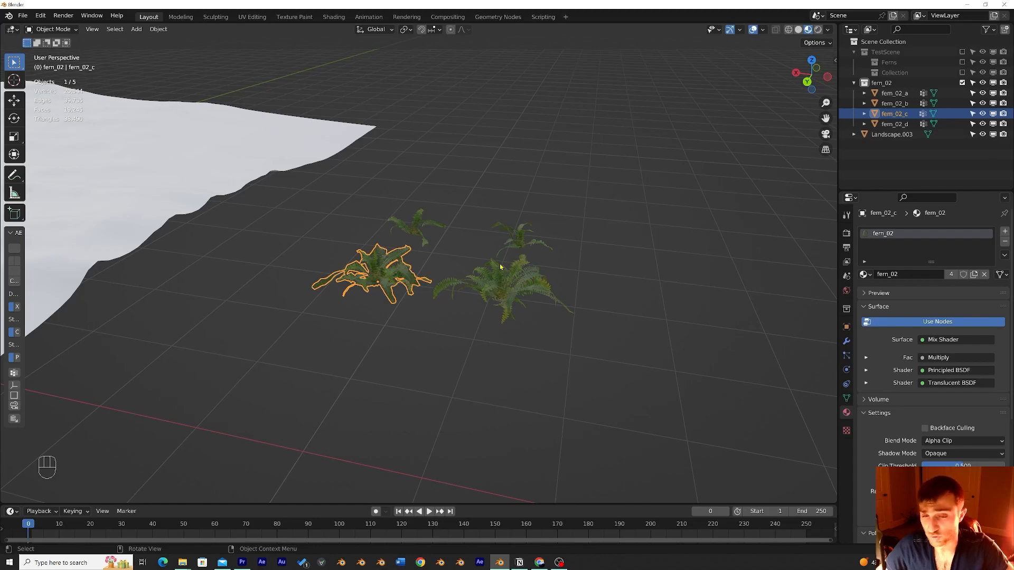
Step: Select and inspect the individual fern objects and the landscape from several viewing angles
click(515, 283)
key(KP_1)
middle_drag(515, 284, 539, 276)
scroll(539, 276, down, 3)
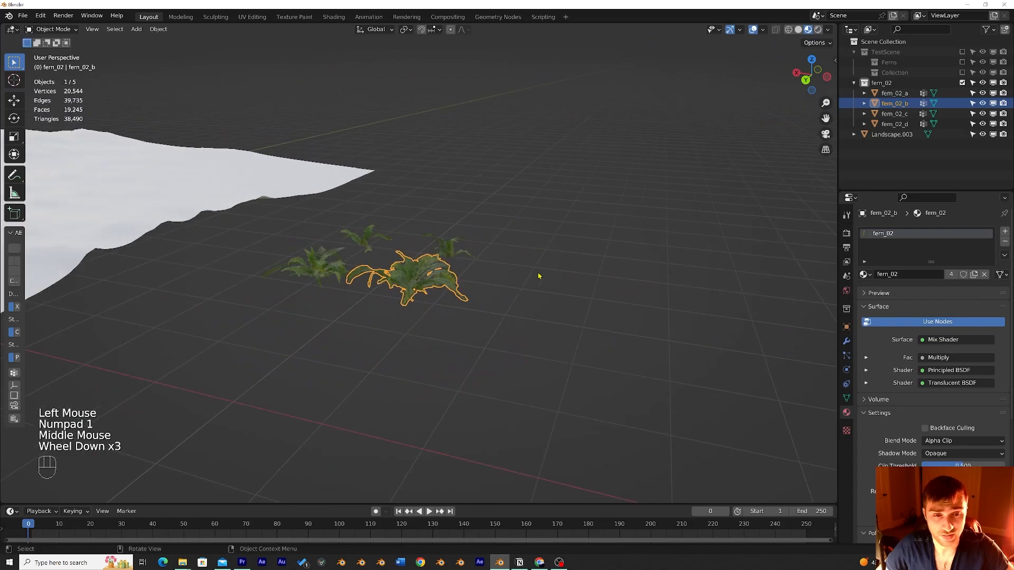
shift+middle_drag(454, 253, 760, 248)
scroll(698, 256, down, 2)
shift+middle_drag(698, 256, 668, 275)
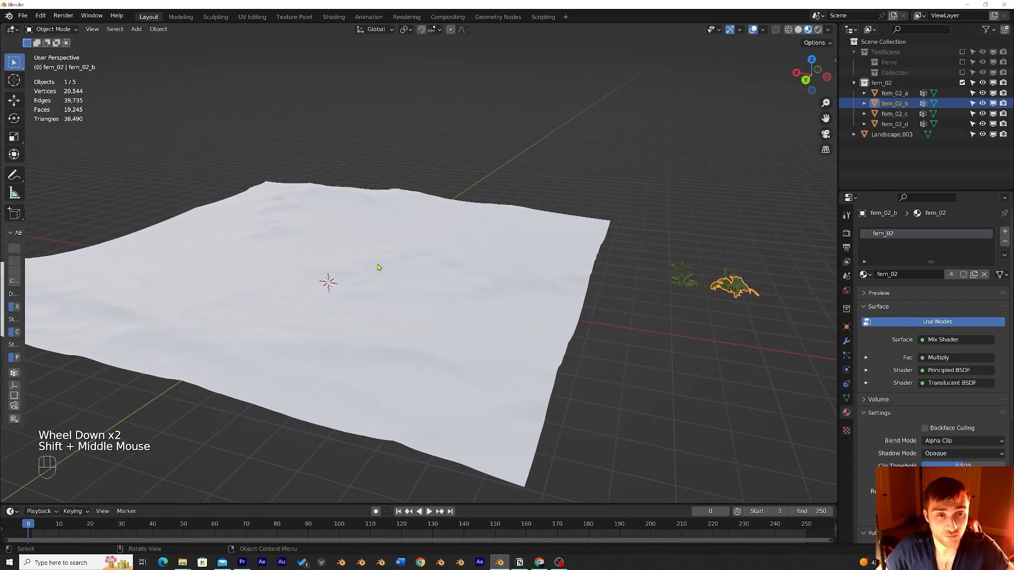
click(475, 283)
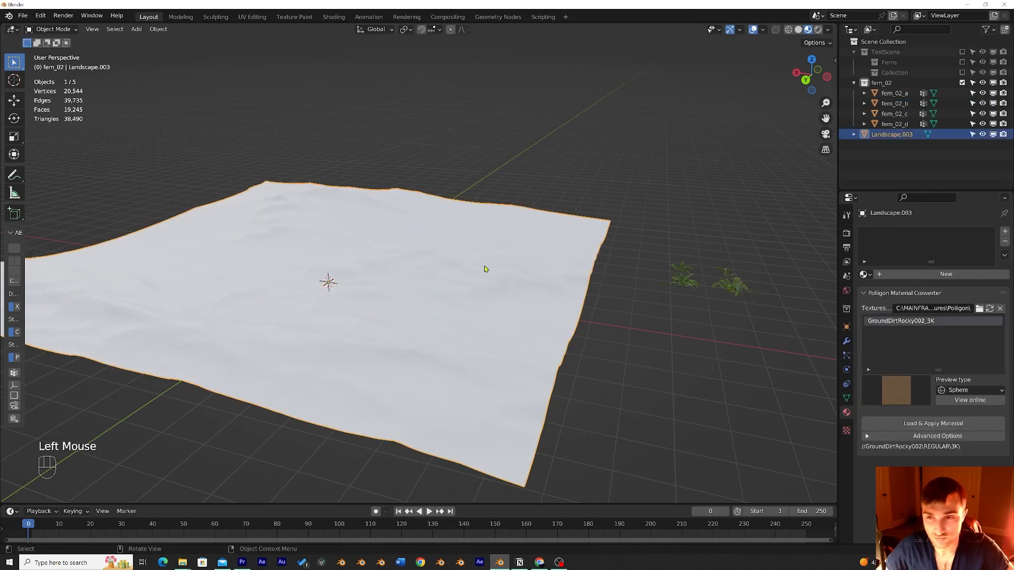
shift+middle_drag(535, 253, 408, 246)
scroll(641, 255, down, 1)
scroll(509, 272, up, 2)
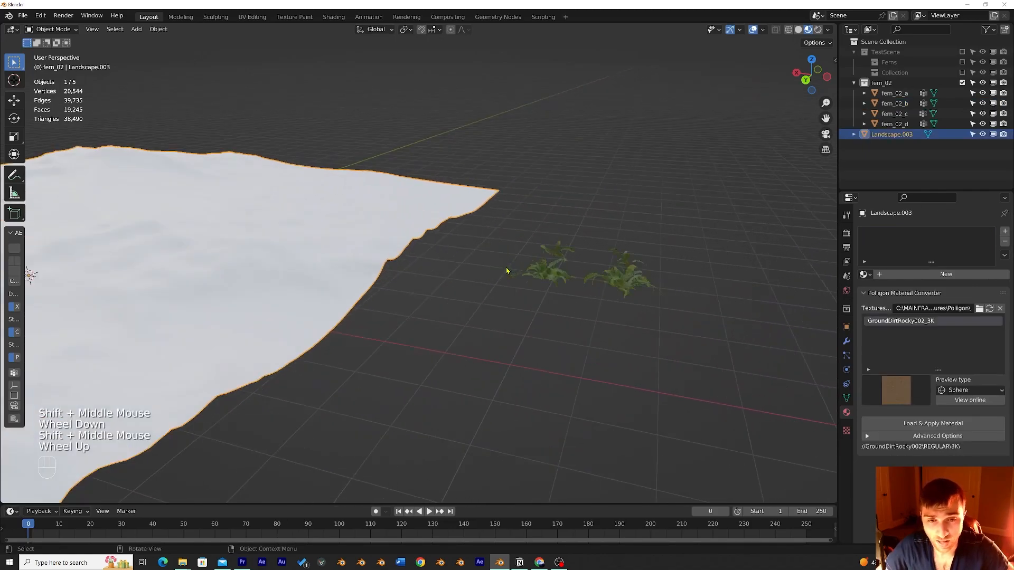
shift+middle_drag(509, 272, 465, 272)
scroll(441, 290, up, 2)
click(440, 293)
click(414, 228)
click(414, 228)
click(574, 261)
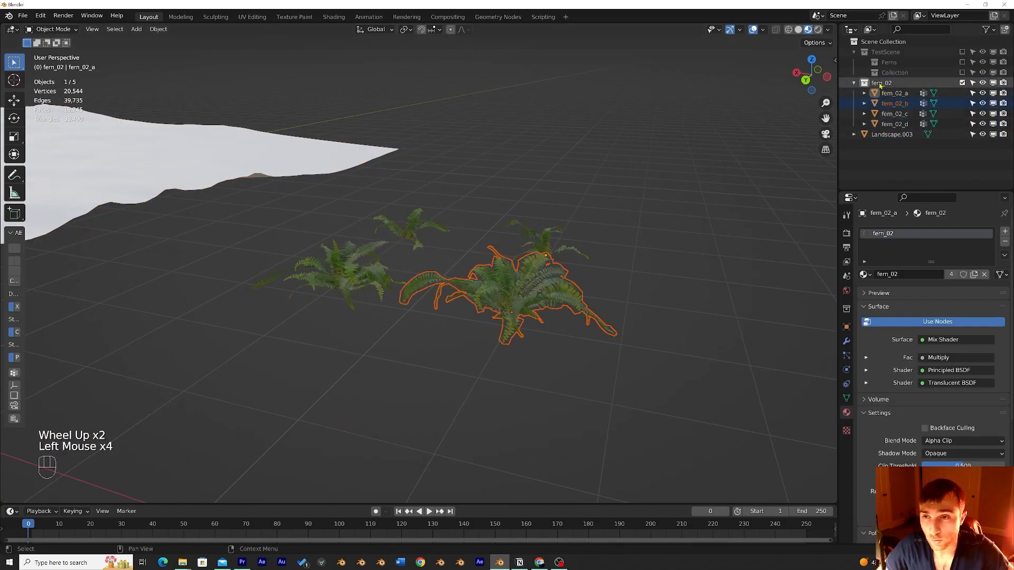
Step: Create a new collection in the scene and name it Ferns
click(881, 84)
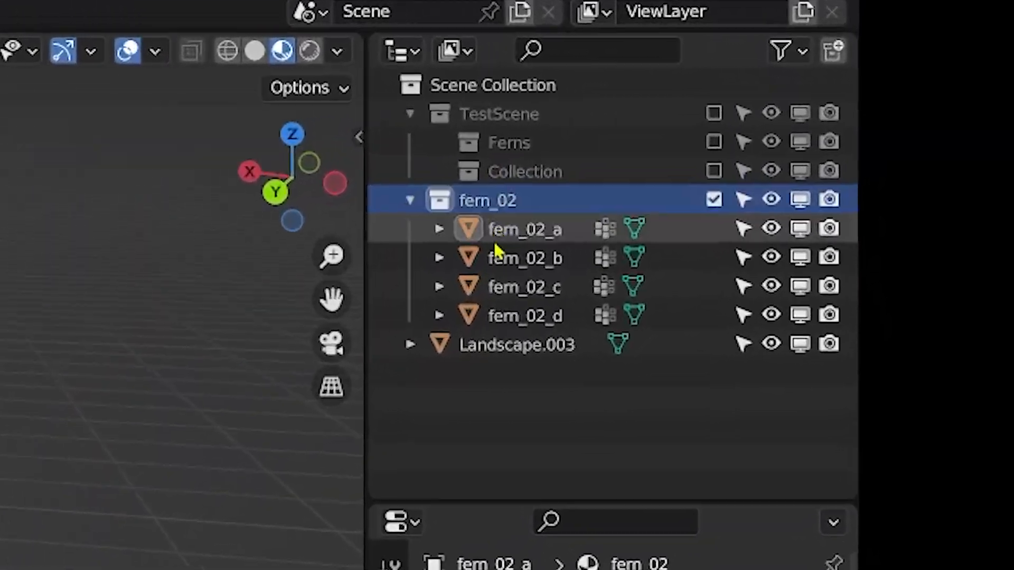
click(825, 210)
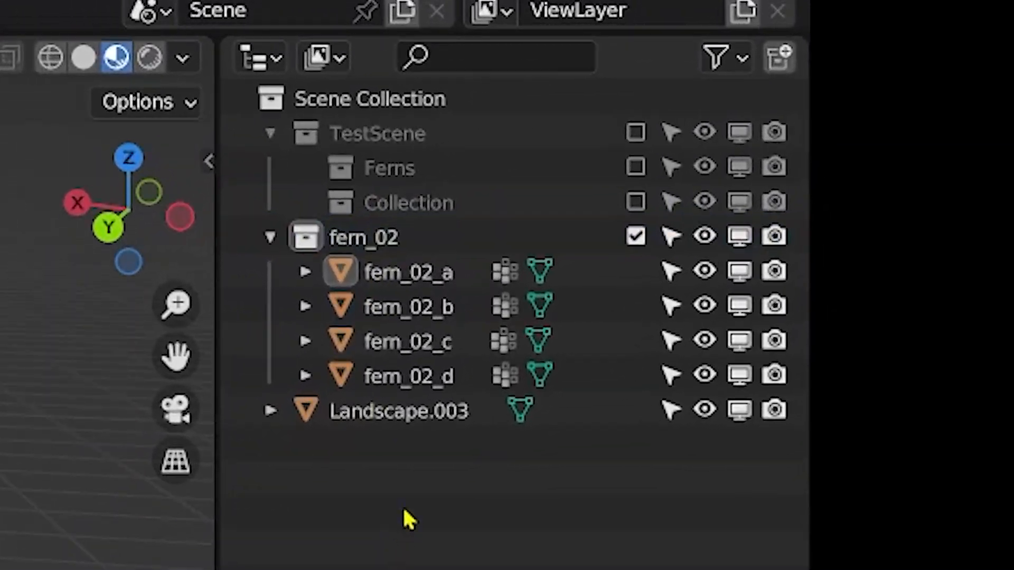
click(787, 74)
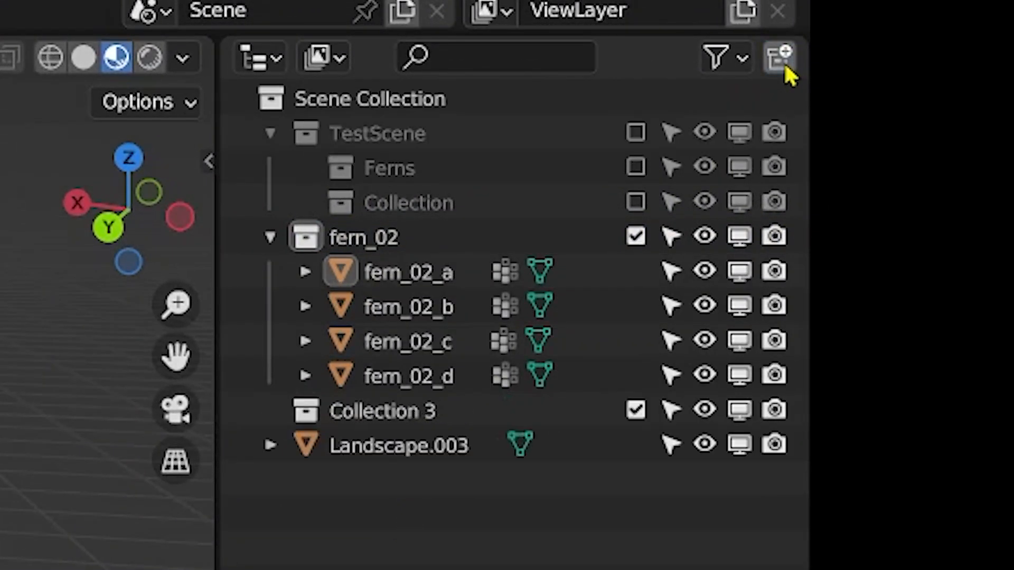
click(364, 419)
double_click(355, 421)
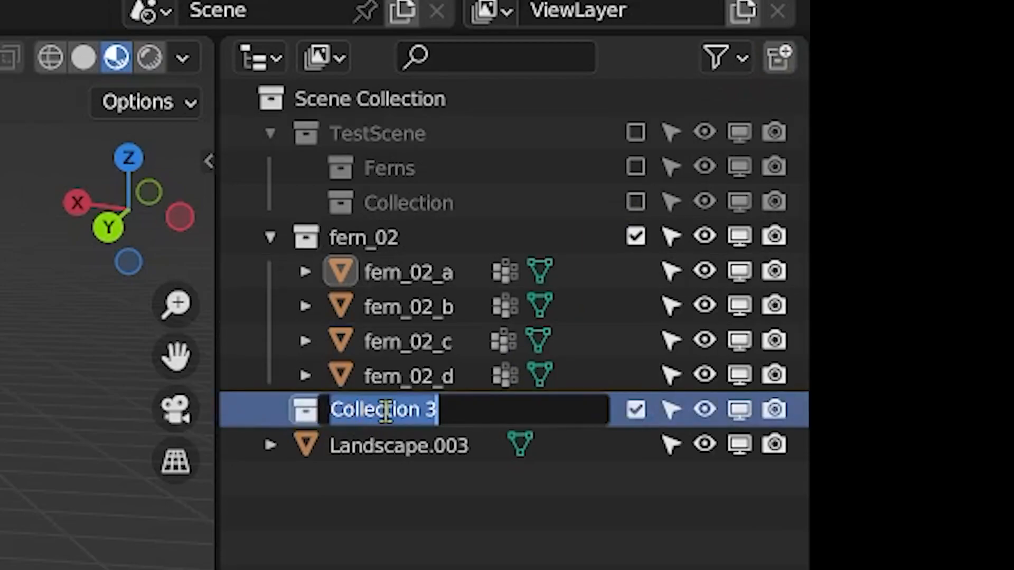
text(Ferne)
key(Return)
Step: Select the four fern objects fern_02_a to fern_02_d, then deselect them
click(396, 276)
shift+click(432, 352)
shift+click(435, 383)
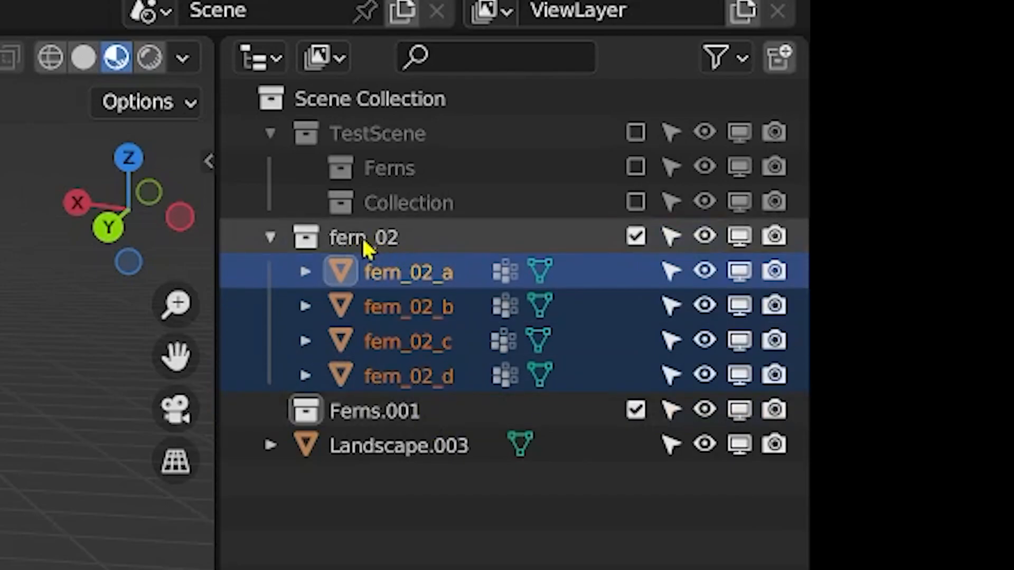
middle_drag(2, 285, 106, 327)
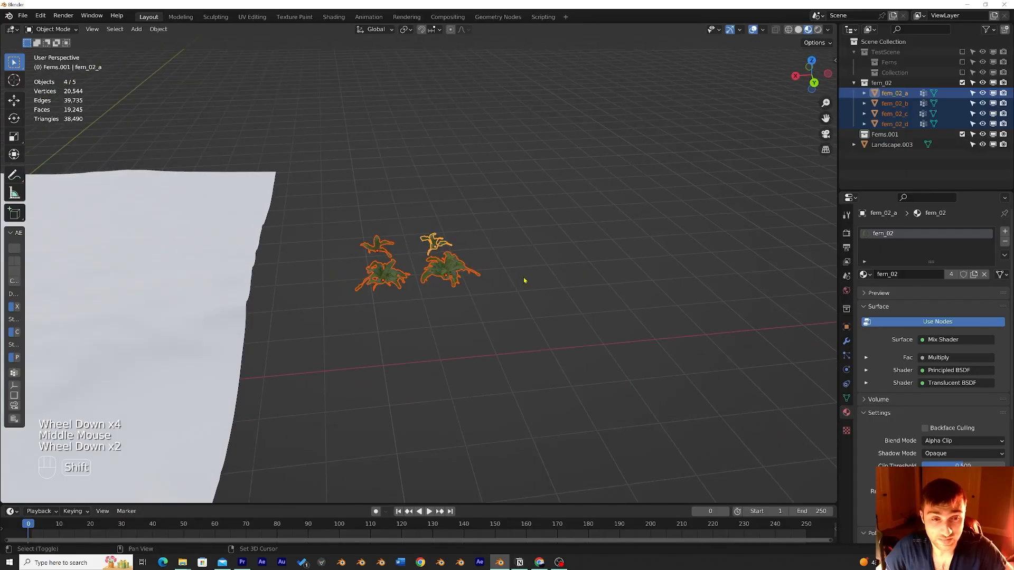
shift+middle_drag(526, 281, 604, 263)
click(565, 295)
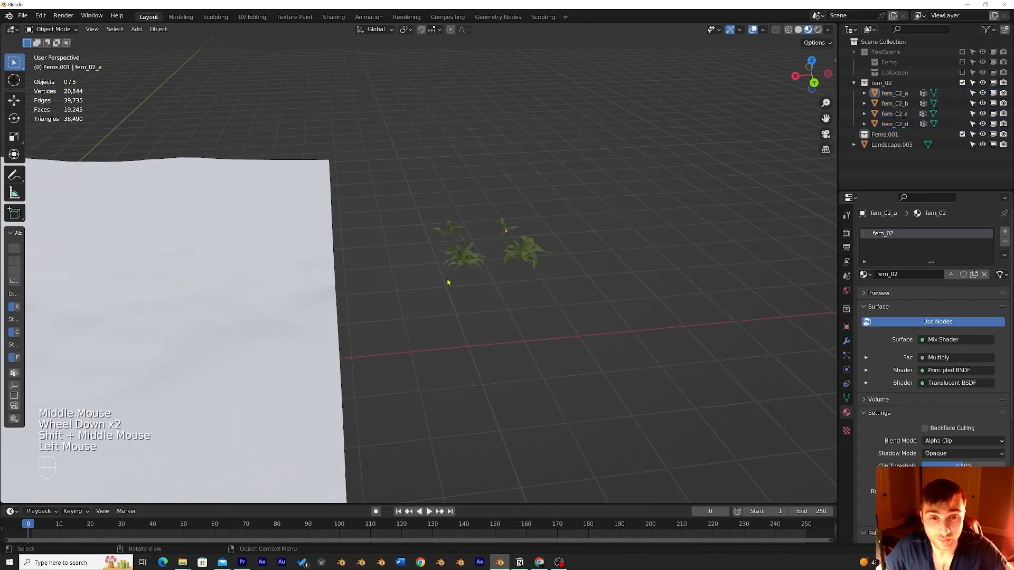
drag(568, 299, 440, 207)
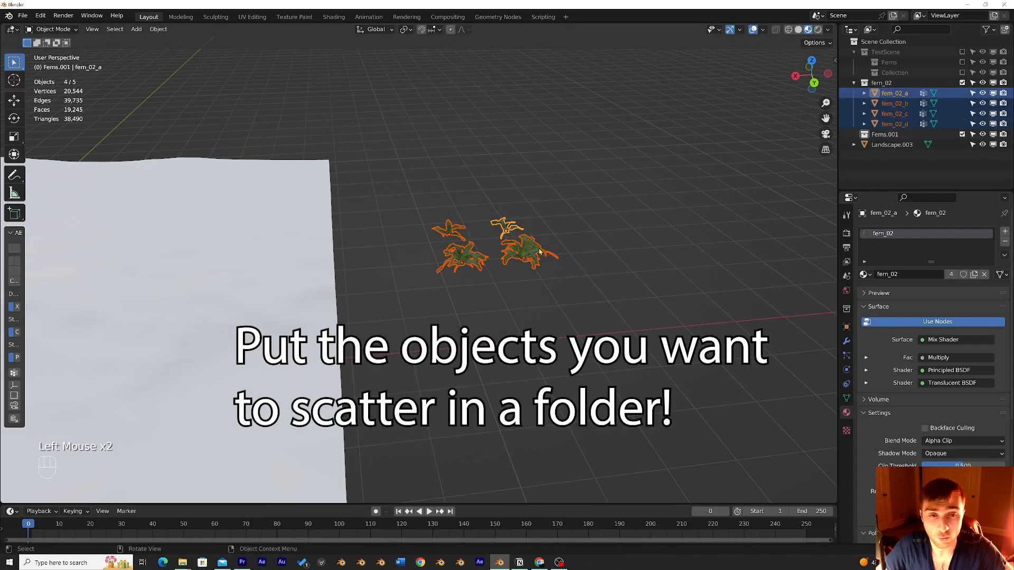
click(568, 251)
middle_drag(568, 251, 713, 228)
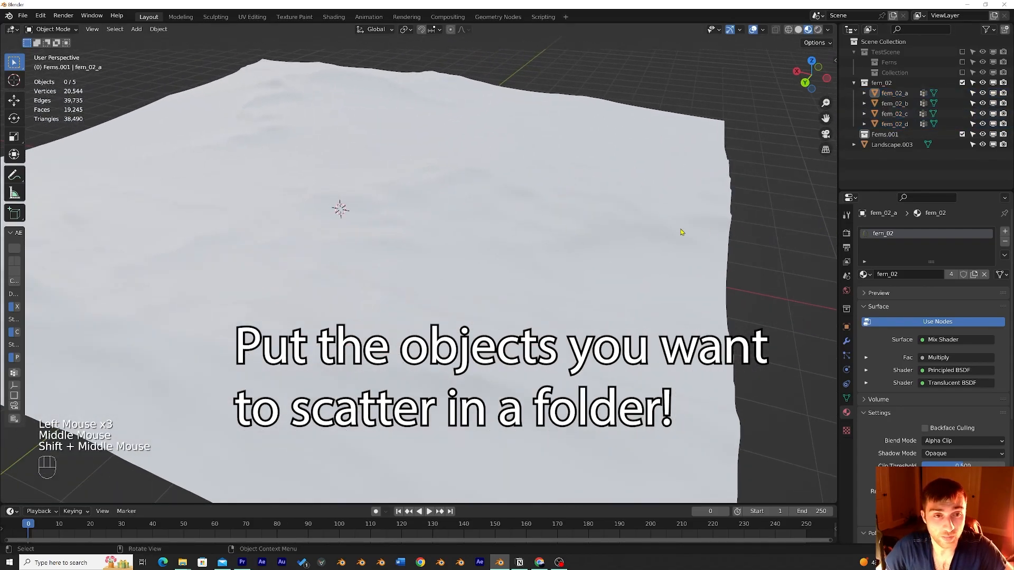
Step: Select the landscape and add a particle system to it
scroll(713, 229, down, 2)
shift+middle_drag(545, 214, 596, 234)
scroll(597, 234, up, 1)
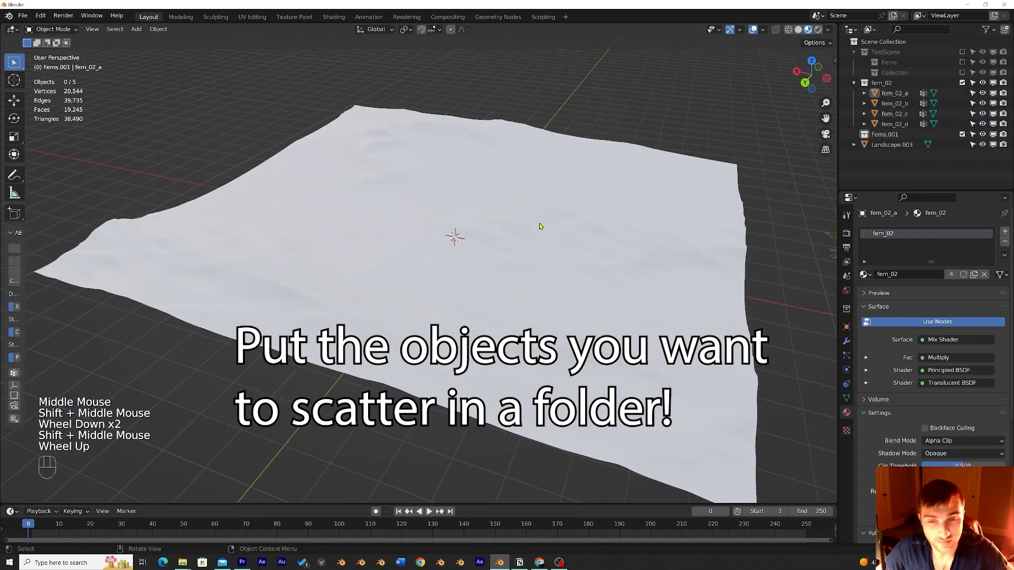
click(562, 207)
middle_drag(561, 207, 550, 188)
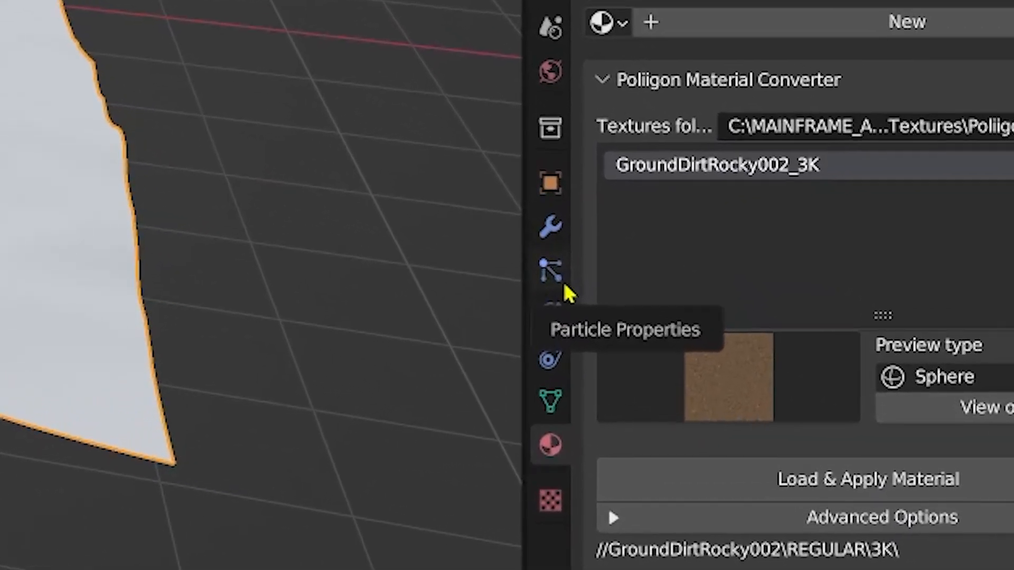
click(564, 285)
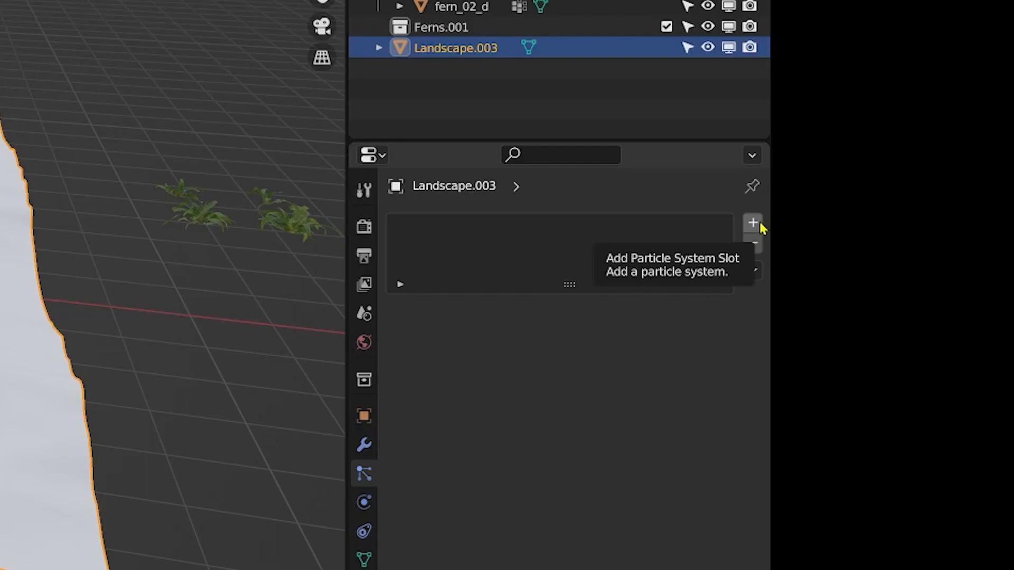
click(753, 223)
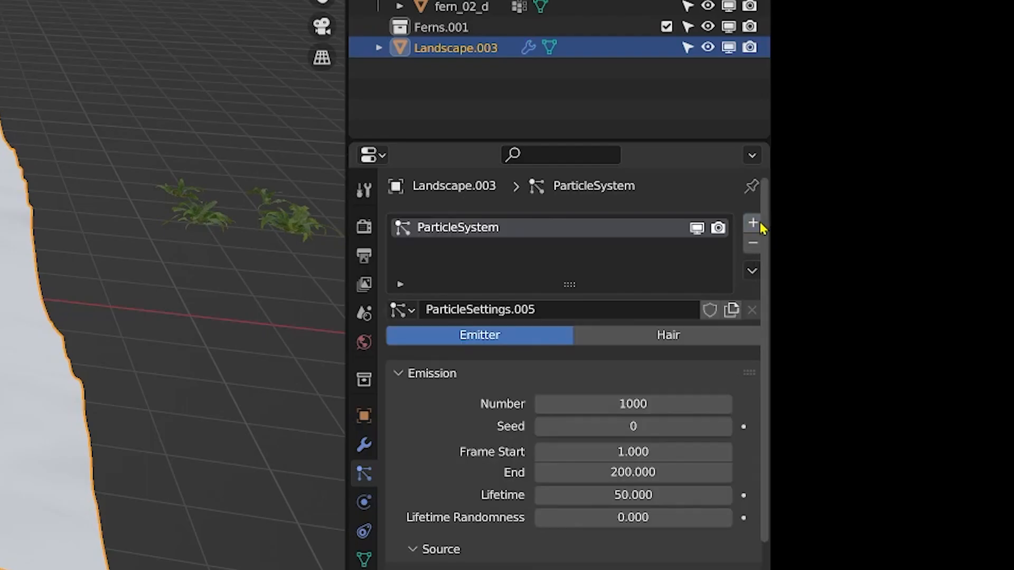
Step: Play the animation to preview the emitted particles over the landscape
key(space)
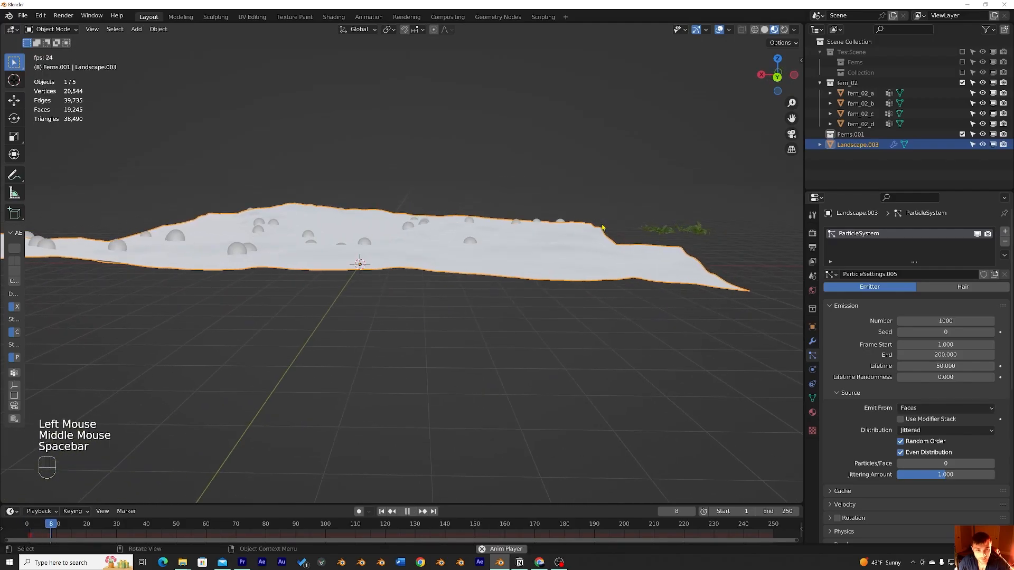
key(space)
mouse_move(602, 227)
middle_down()
mouse_move(458, 242)
mouse_move(600, 229)
middle_up()
scroll(600, 230, down, 4)
scroll(599, 232, up, 4)
scroll(599, 233, up, 1)
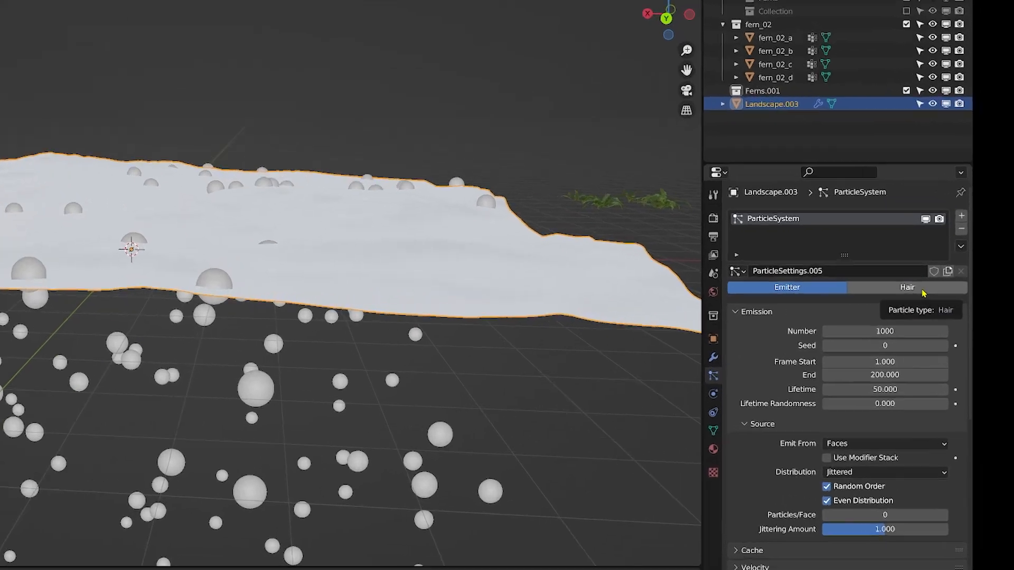
Step: Switch the landscape's particle system type to Hair
click(973, 290)
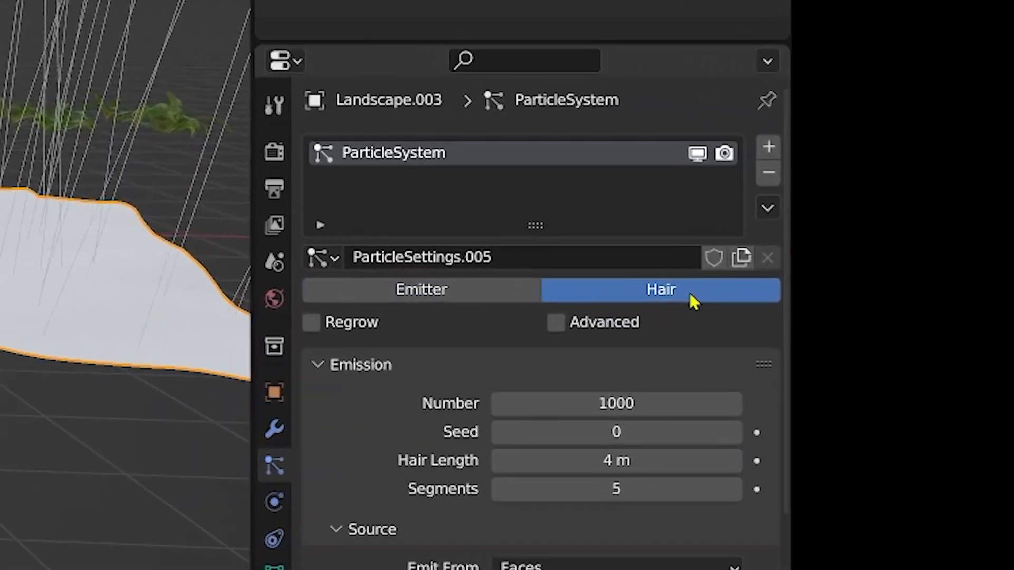
scroll(206, 224, down, 3)
middle_drag(190, 200, 206, 224)
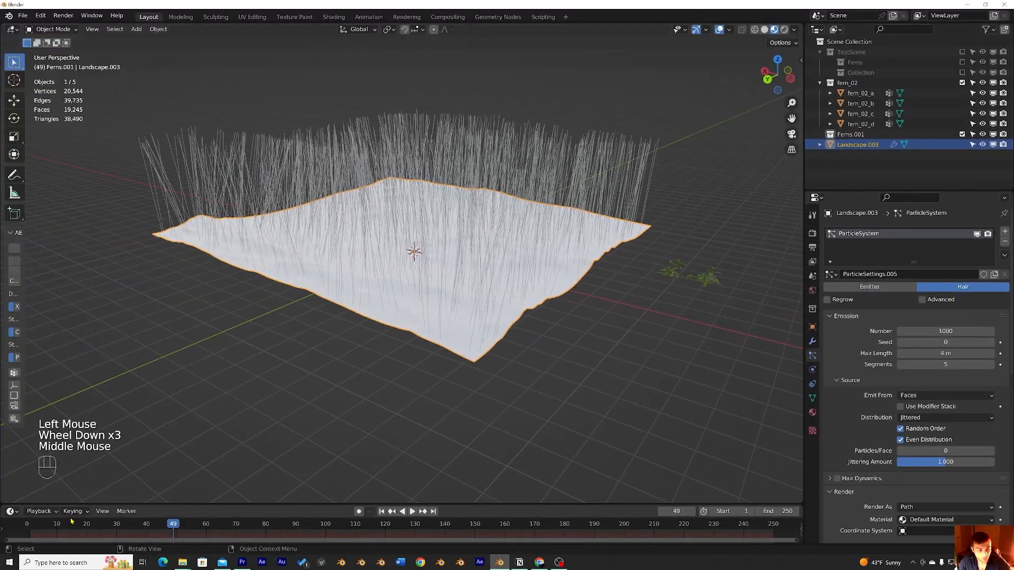
drag(62, 528, 27, 528)
key(space)
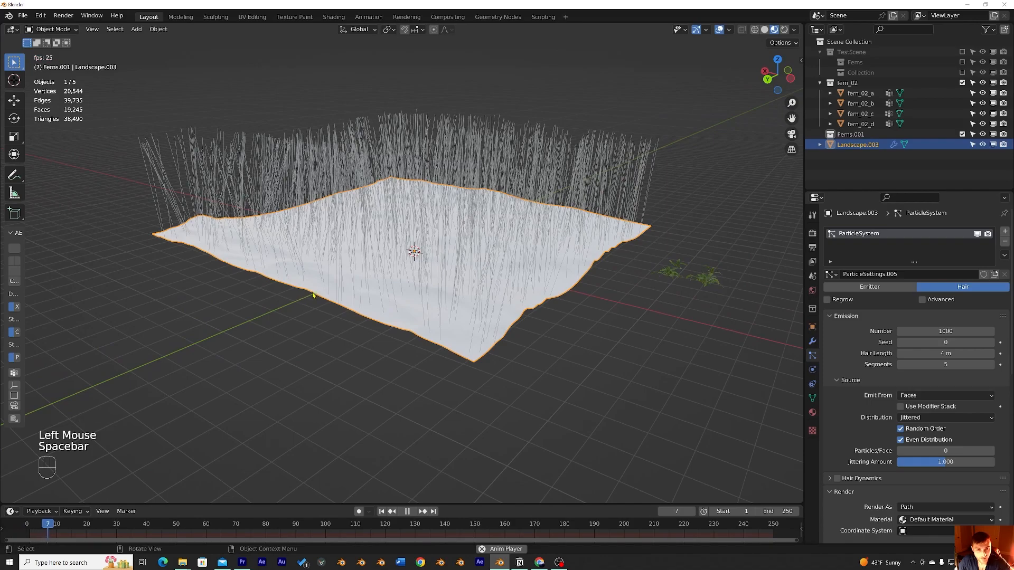
middle_drag(314, 296, 357, 281)
scroll(878, 315, down, 1)
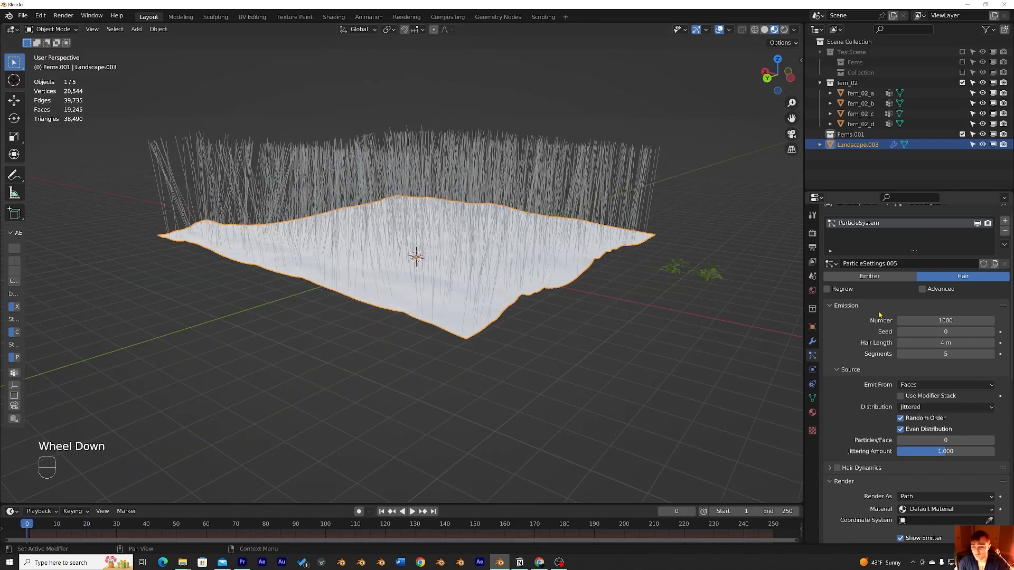
scroll(879, 315, down, 8)
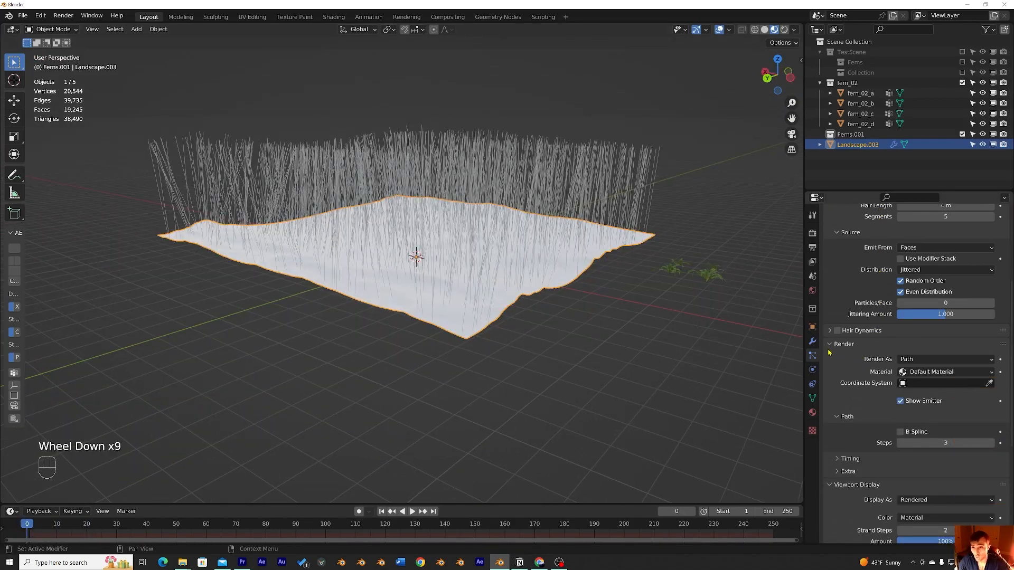
Step: Set the hair particles to render as a Collection
click(841, 349)
click(844, 349)
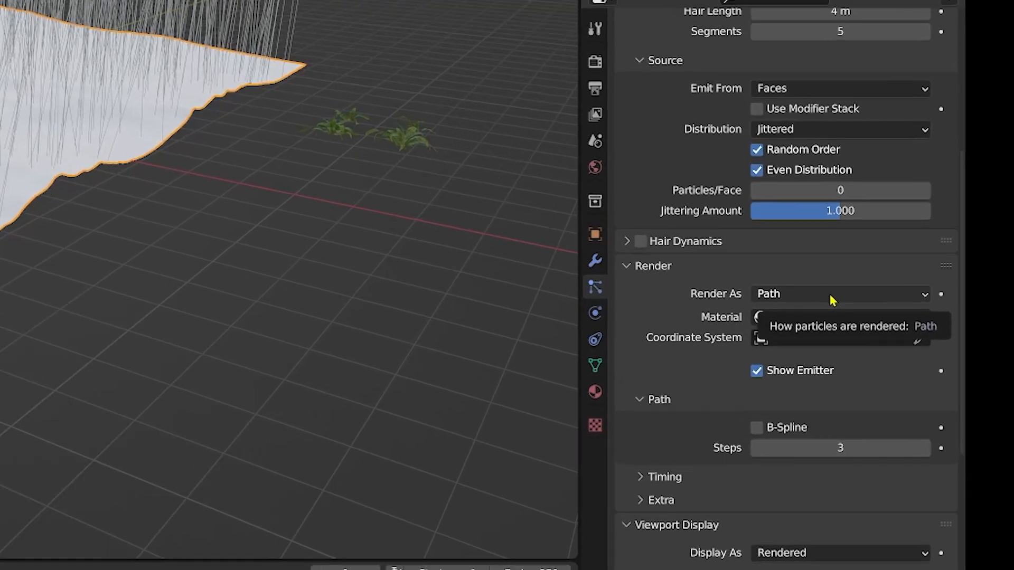
click(941, 360)
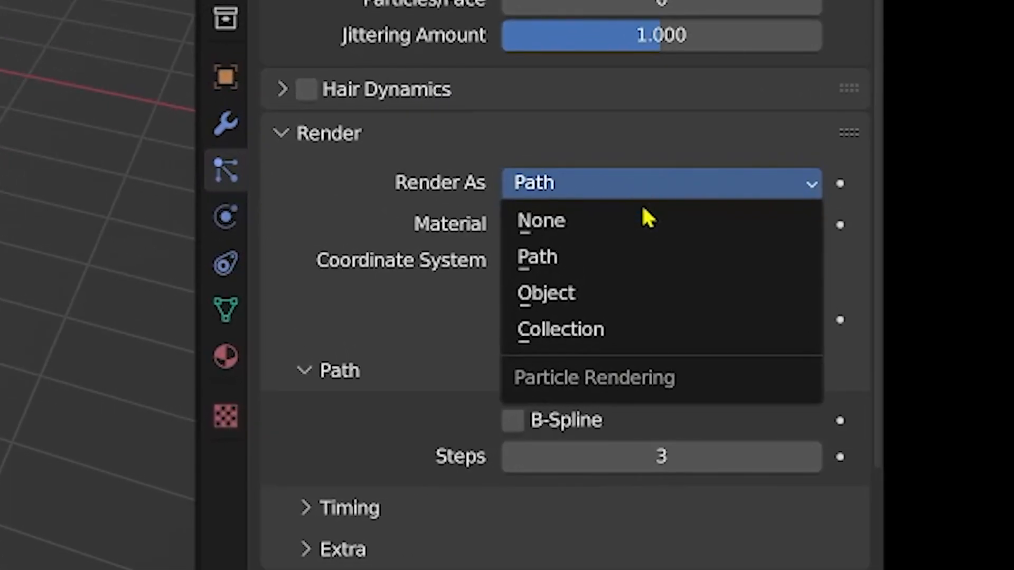
click(628, 328)
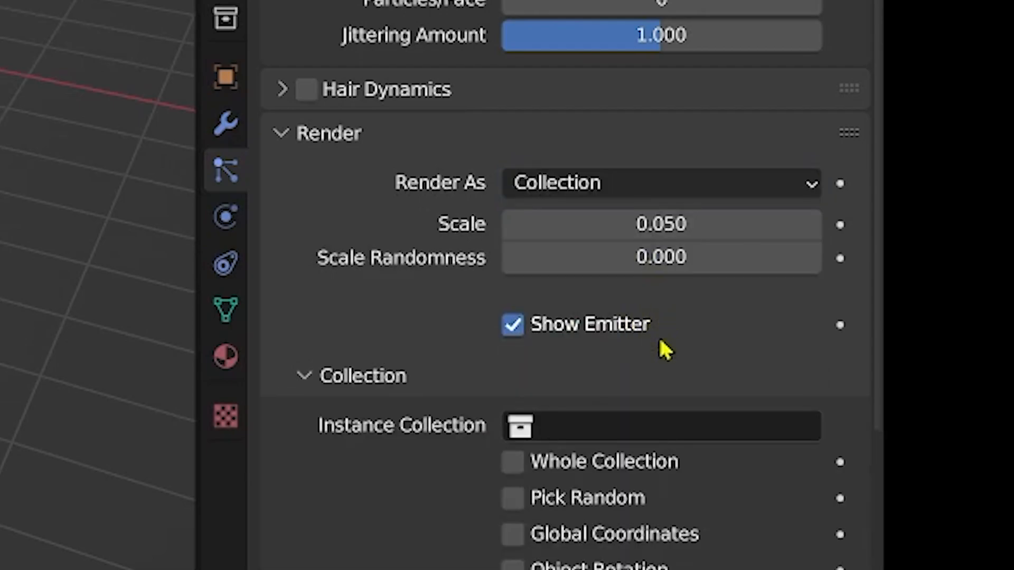
Step: Choose fern_02 as the instance collection for the hair particles
click(651, 424)
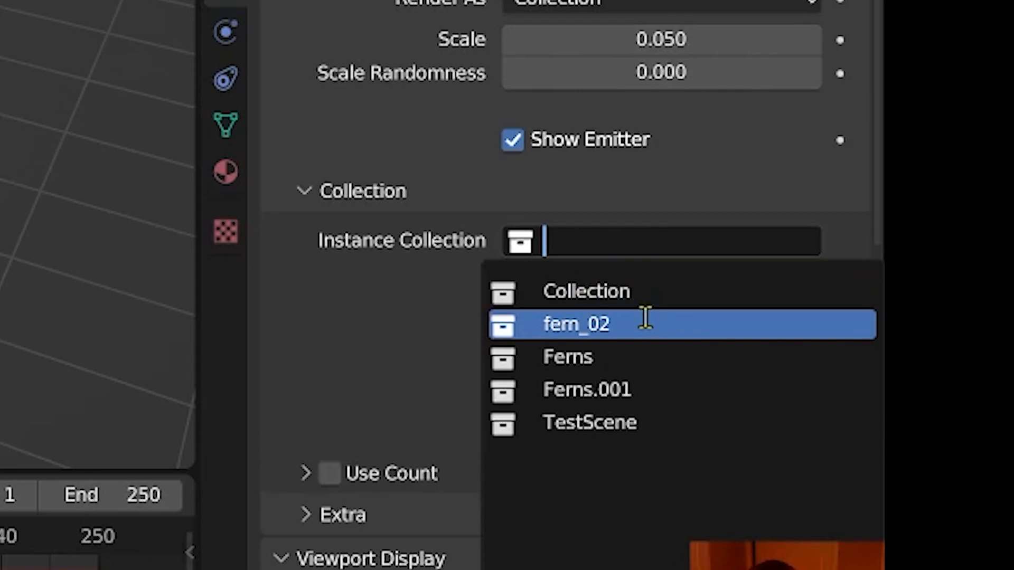
click(645, 318)
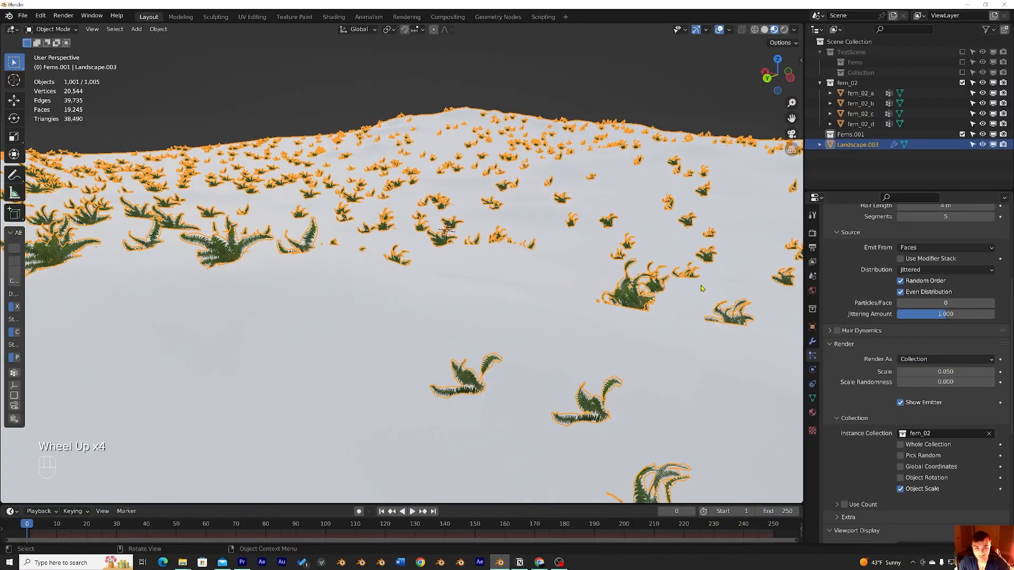
scroll(599, 236, up, 4)
mouse_move(600, 236)
middle_down()
mouse_move(565, 231)
mouse_move(761, 240)
mouse_move(605, 231)
middle_up()
scroll(565, 231, up, 2)
scroll(565, 231, down, 2)
scroll(617, 235, down, 5)
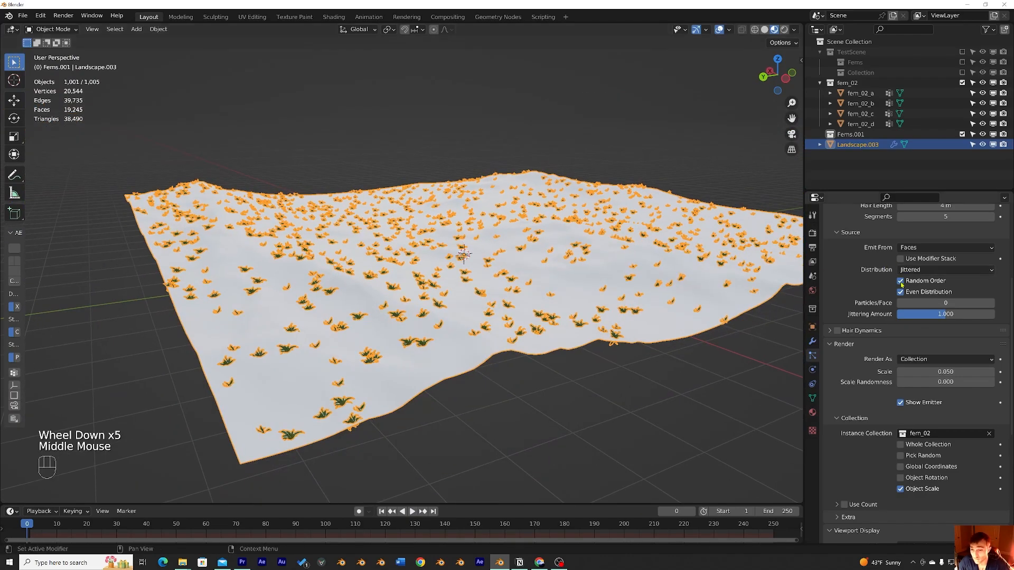
Step: Set the fern instances' Scale to 0.24 and Scale Randomness to 0.8
drag(944, 372, 942, 373)
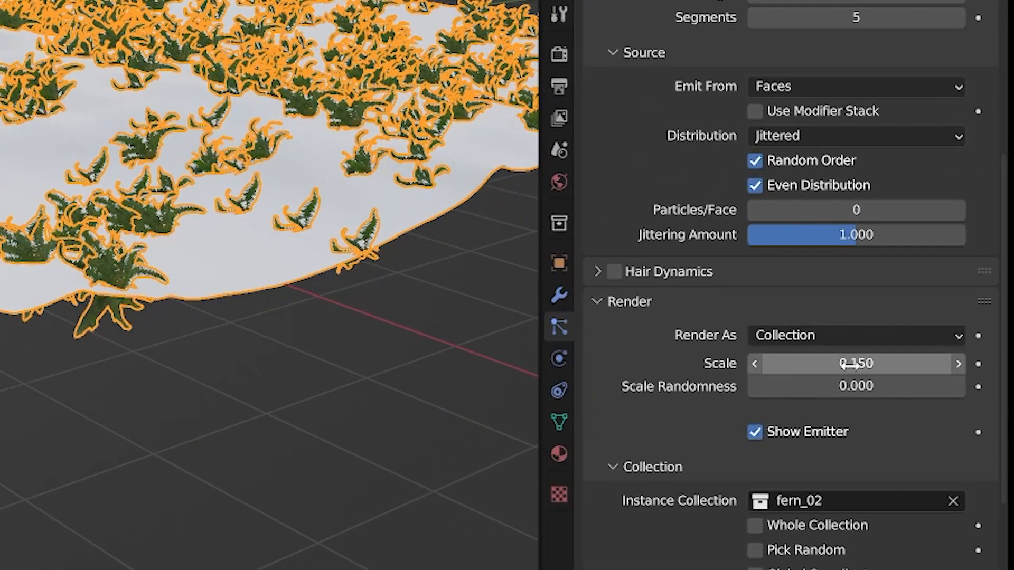
drag(825, 362, 846, 362)
middle_drag(309, 253, 265, 172)
scroll(306, 170, up, 1)
scroll(287, 150, up, 1)
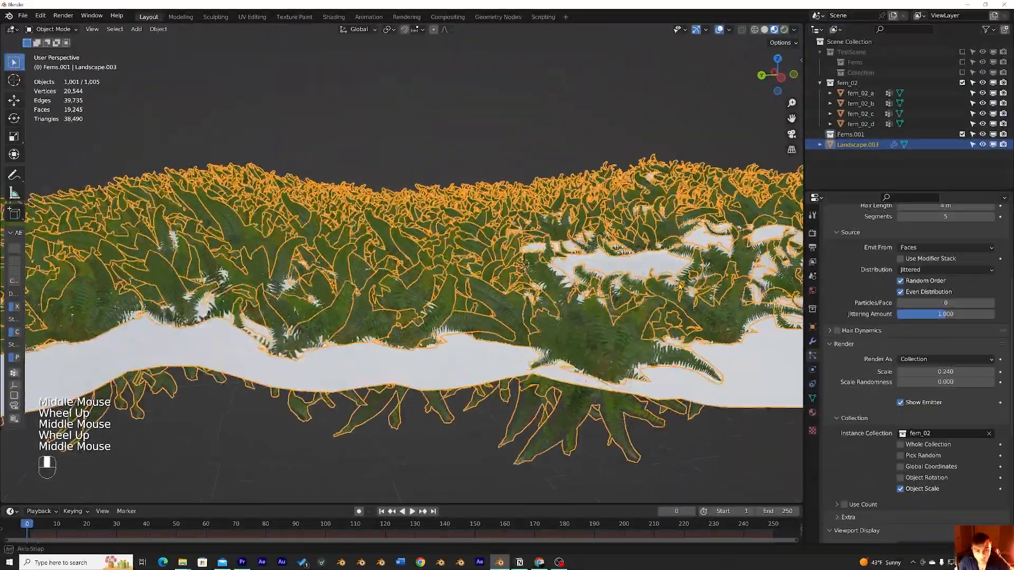
middle_drag(680, 286, 749, 274)
scroll(693, 299, up, 2)
scroll(693, 298, down, 1)
scroll(781, 307, down, 1)
scroll(760, 295, down, 1)
scroll(833, 277, down, 2)
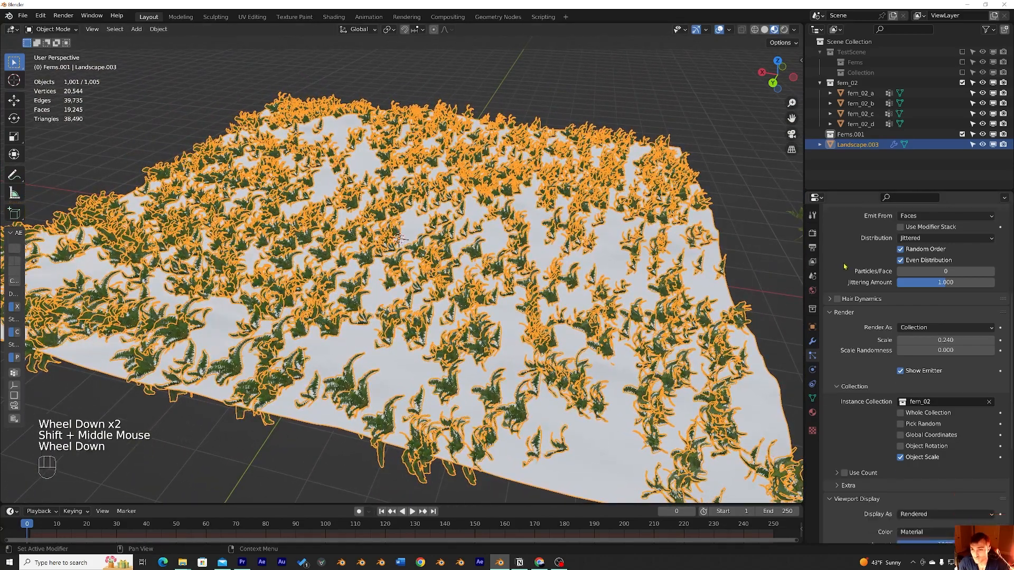
Step: Collapse the Emission and Render sections of the particle settings
scroll(833, 278, up, 5)
click(831, 285)
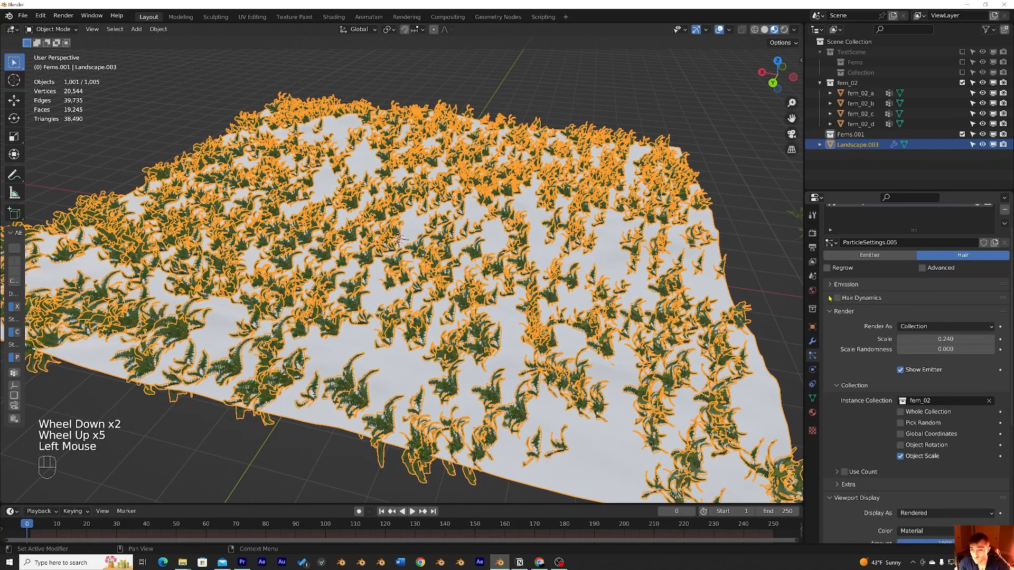
click(832, 311)
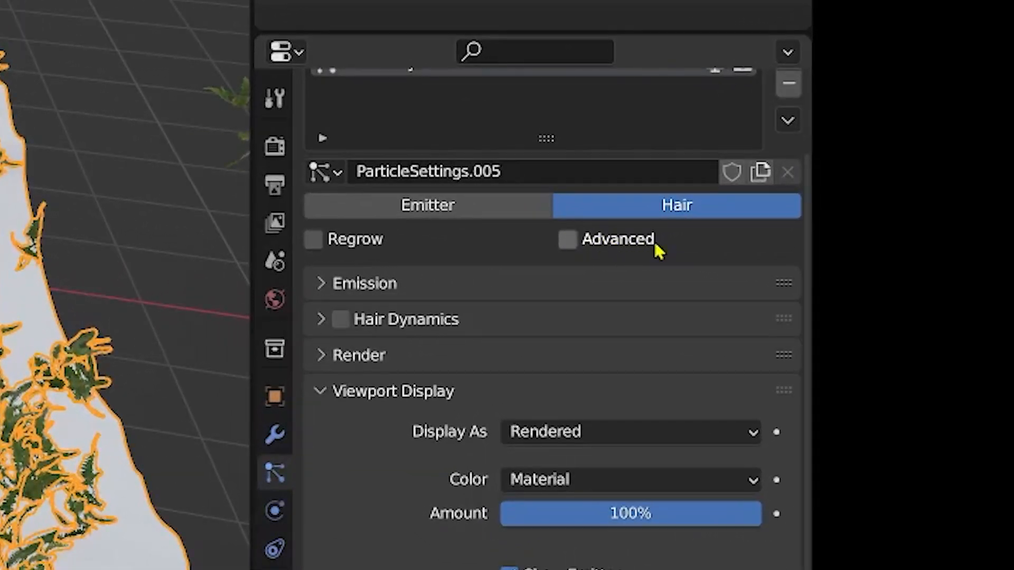
Step: Enable the Advanced particle options and turn on Rotation for the hair particles
click(617, 239)
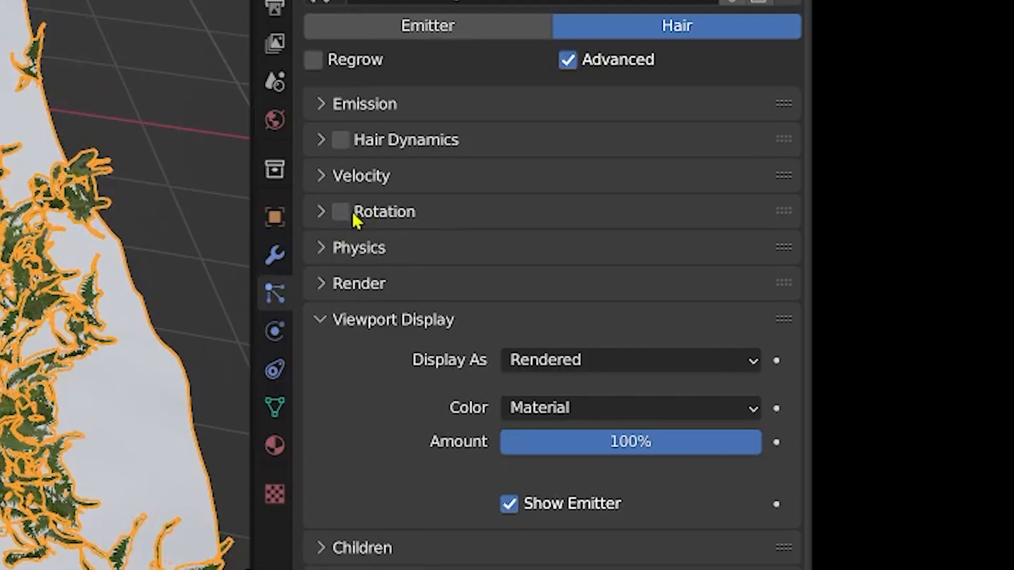
click(325, 222)
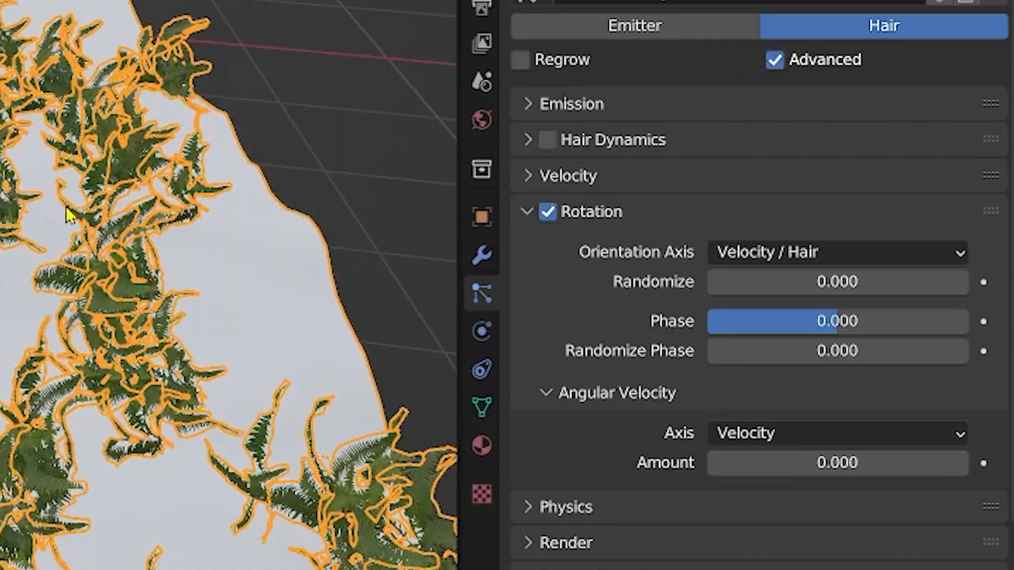
Step: Set the rotation Orientation Axis to Global X after trying other axis options
middle_drag(79, 221, 254, 253)
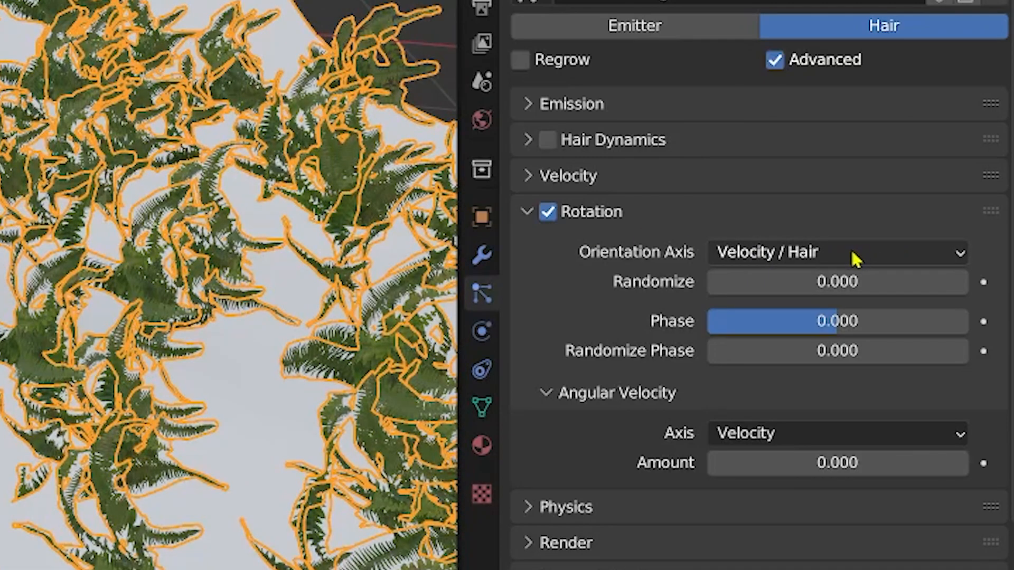
click(878, 259)
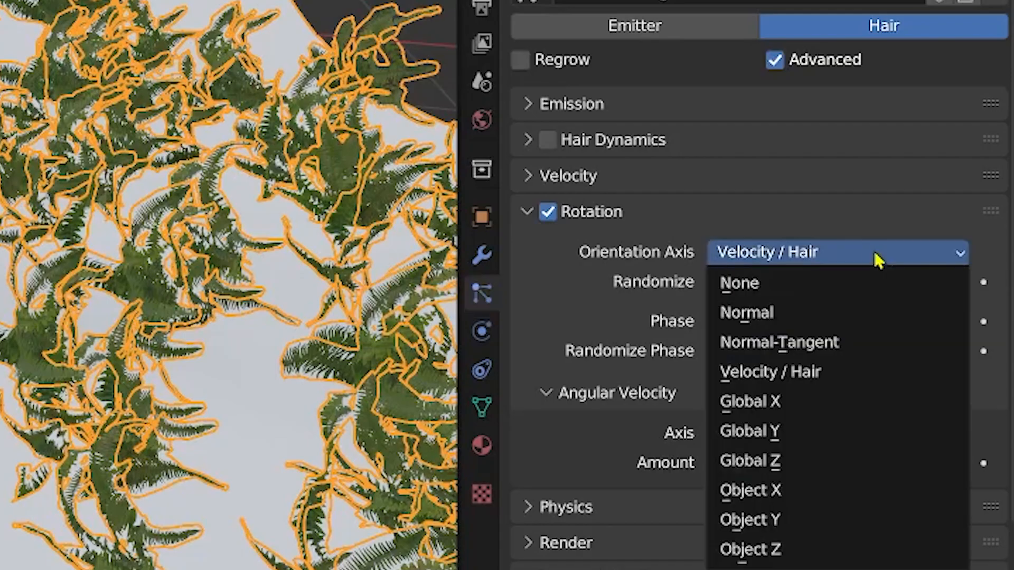
click(843, 400)
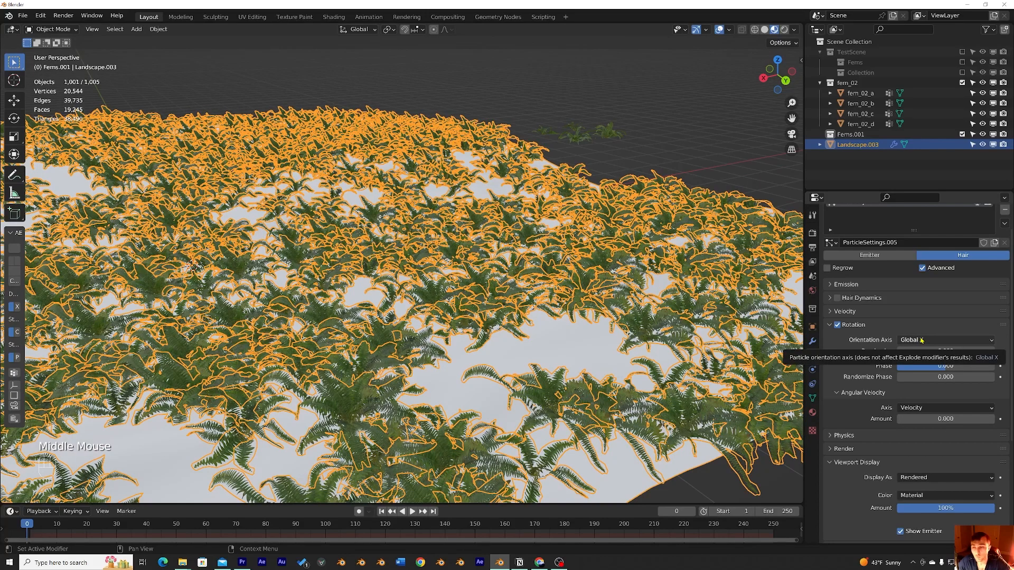
click(921, 341)
click(933, 396)
click(927, 343)
click(918, 407)
click(927, 341)
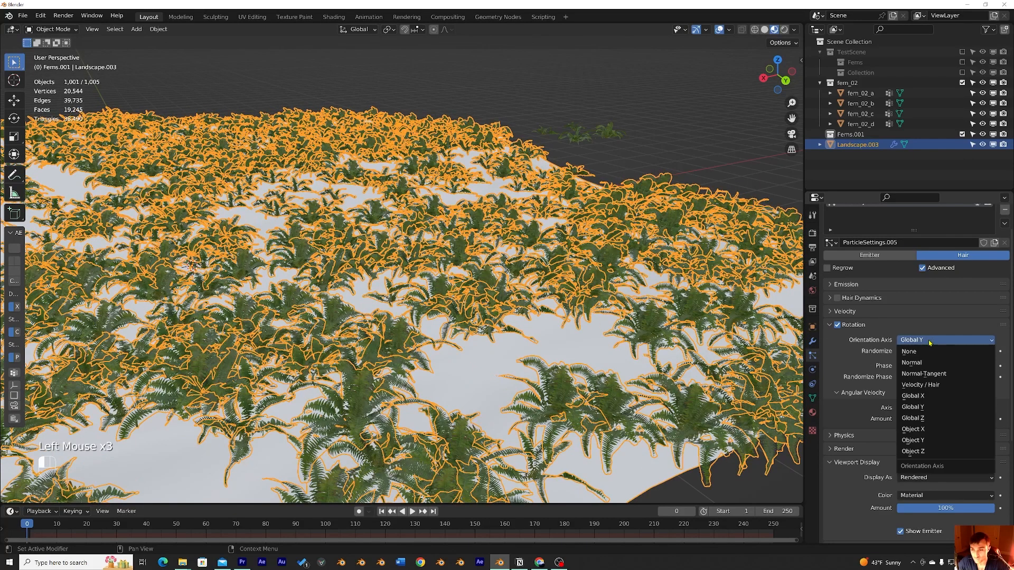
click(928, 429)
click(927, 340)
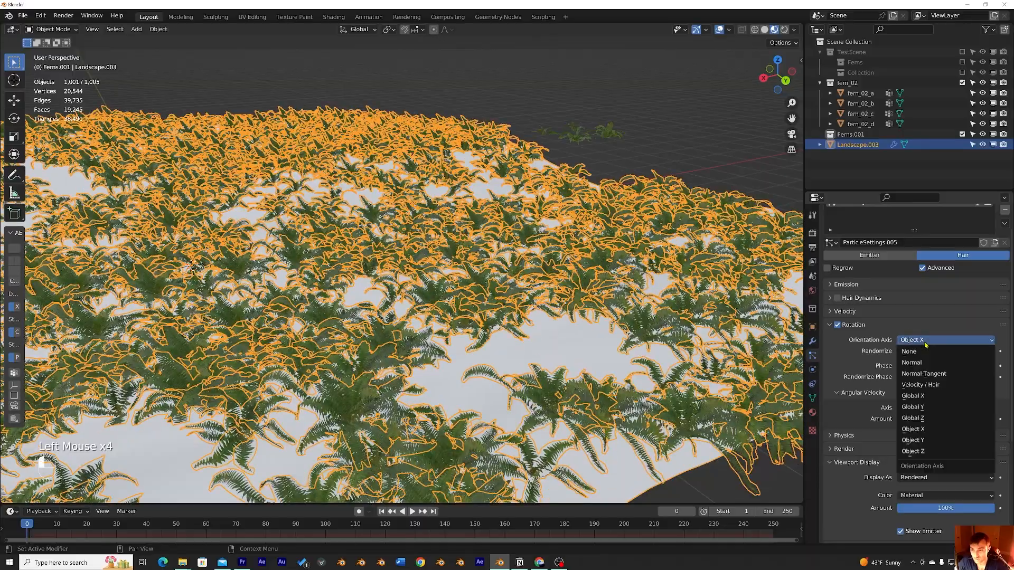
click(929, 397)
Step: Set the rotation Randomize value to 0.072
middle_drag(528, 296, 626, 248)
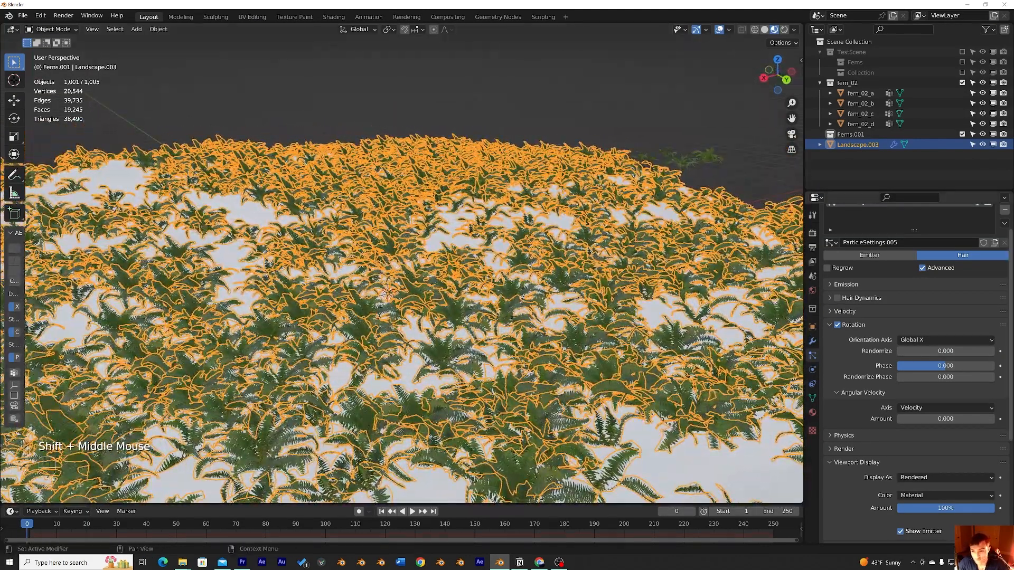
drag(934, 351, 961, 351)
middle_drag(623, 317, 631, 337)
scroll(630, 336, up, 2)
scroll(856, 386, down, 1)
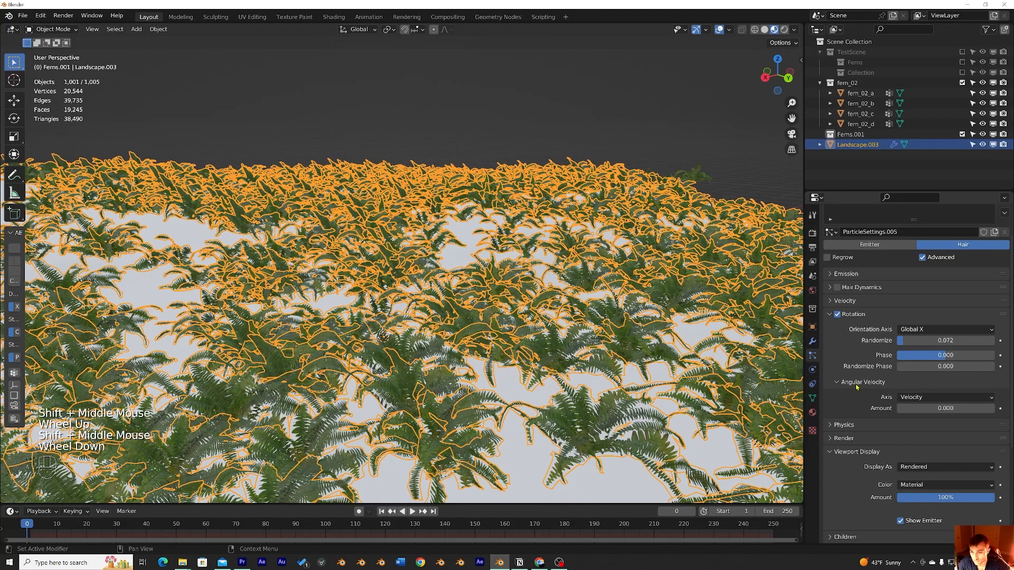
Step: Expand the Render section and set the fern instances' Scale Randomness to 0.612
click(848, 453)
click(844, 441)
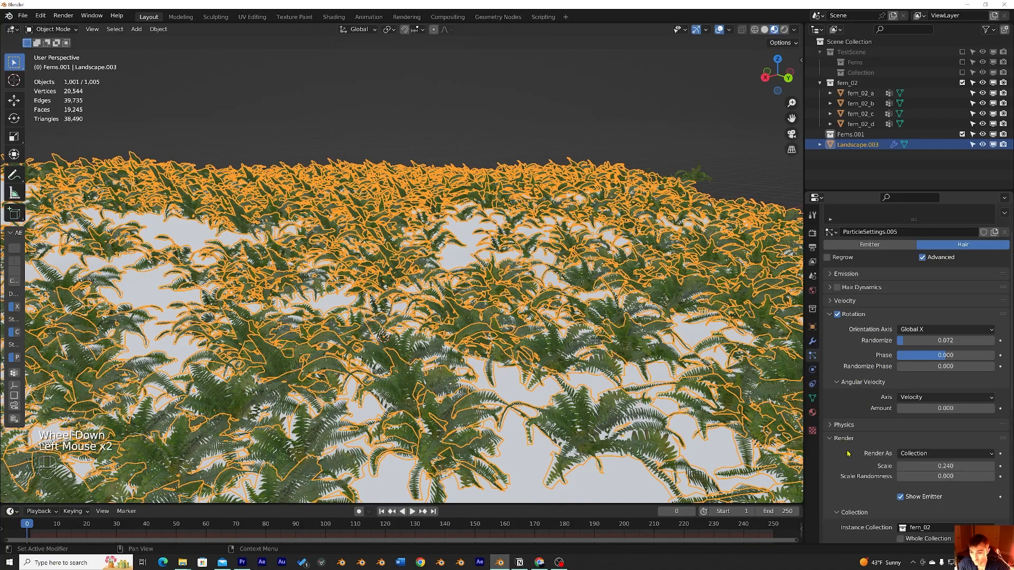
drag(925, 476, 995, 476)
middle_drag(422, 354, 516, 354)
drag(944, 477, 906, 476)
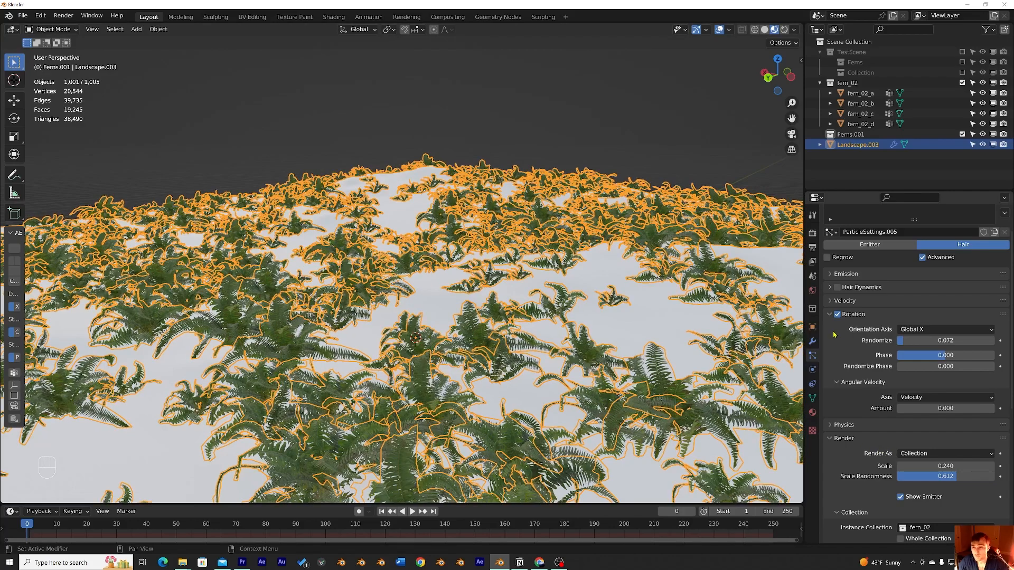
Step: Collapse the Rotation section and toggle Pick Random on and then off again for the instance collection
click(830, 317)
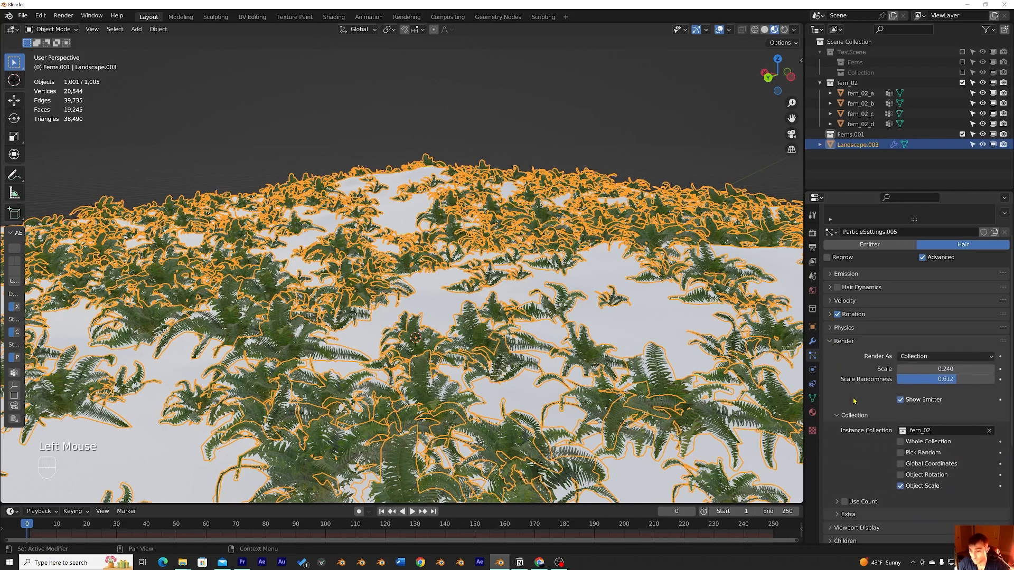
scroll(866, 385, down, 5)
click(903, 349)
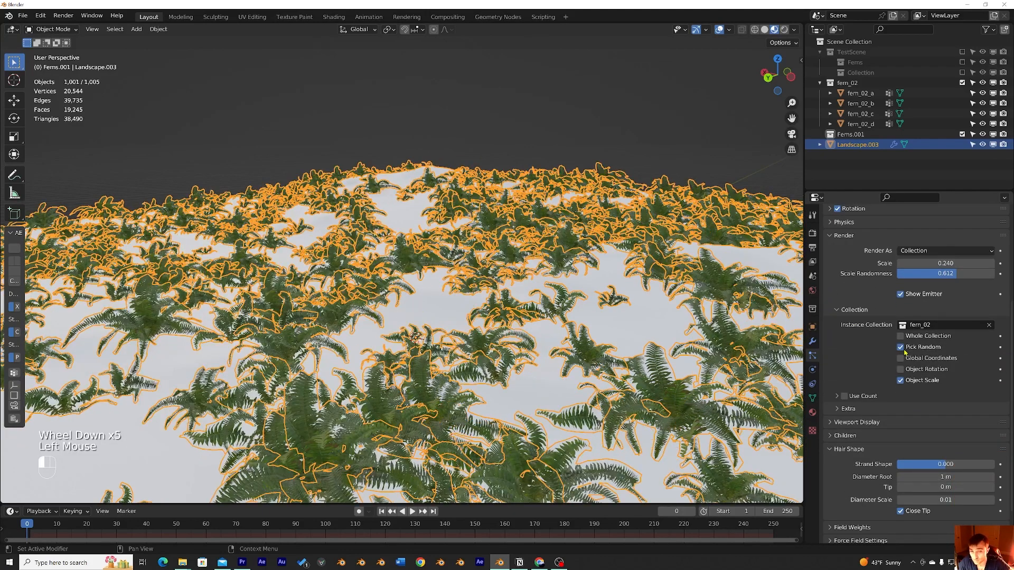
middle_drag(607, 334, 635, 331)
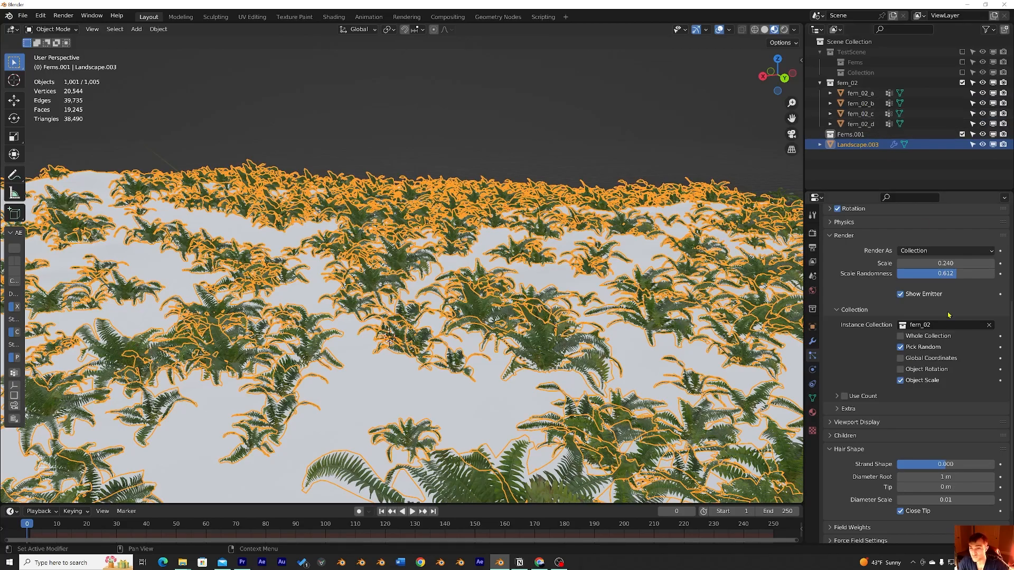
click(906, 350)
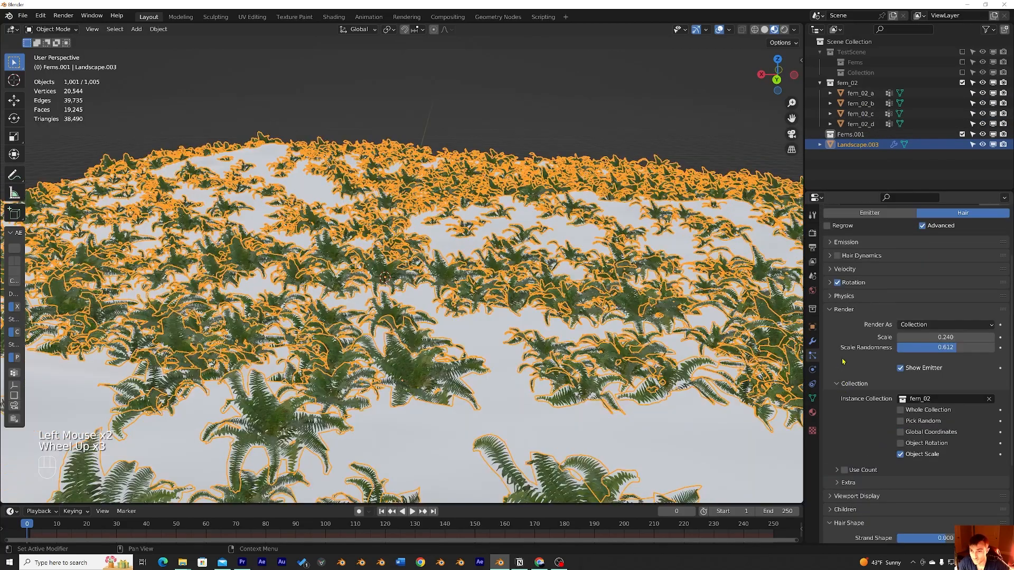
Step: Collapse the Render section of the particle settings
scroll(845, 357, up, 5)
click(843, 372)
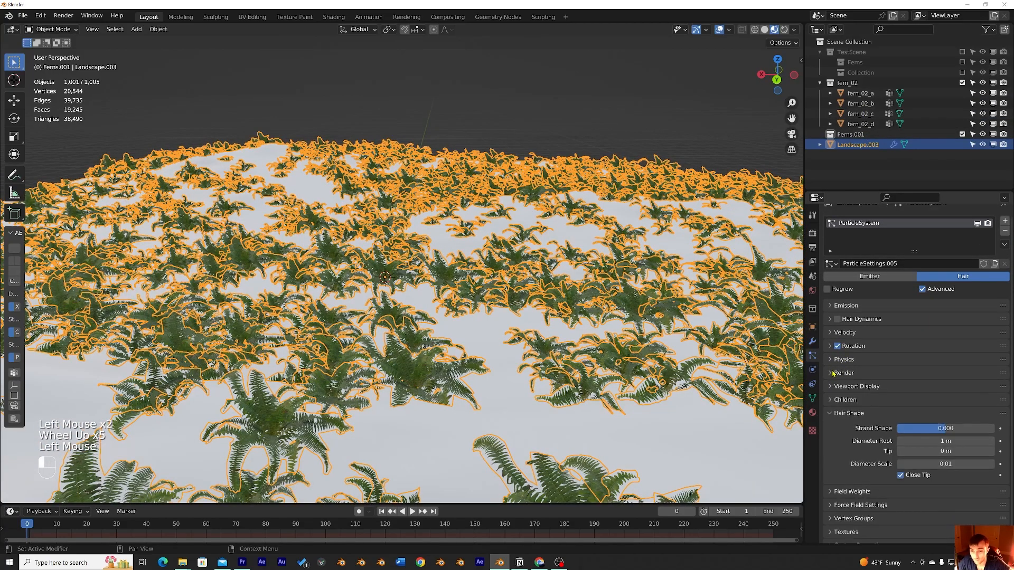
shift+middle_drag(464, 328, 507, 328)
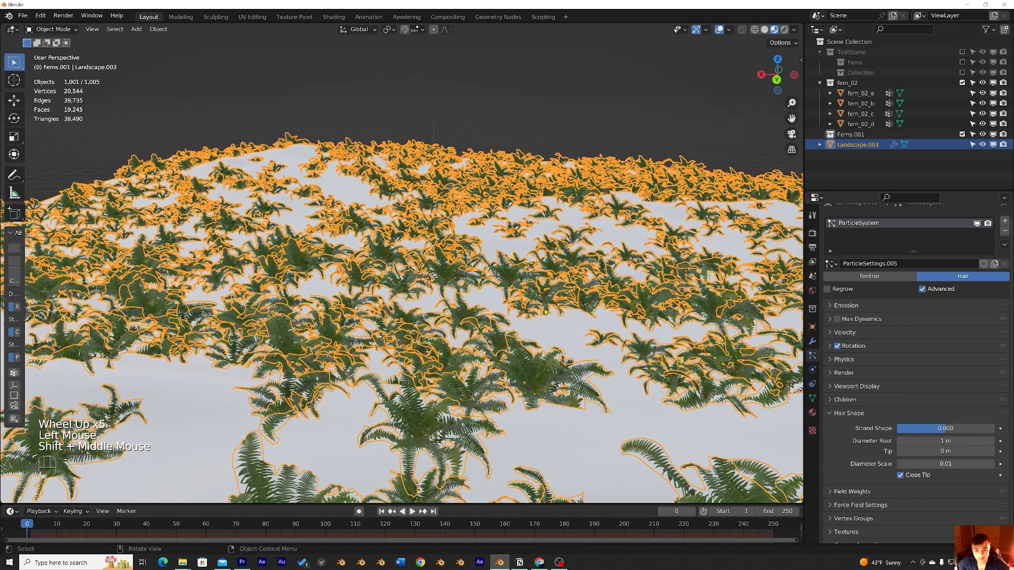
scroll(498, 299, down, 1)
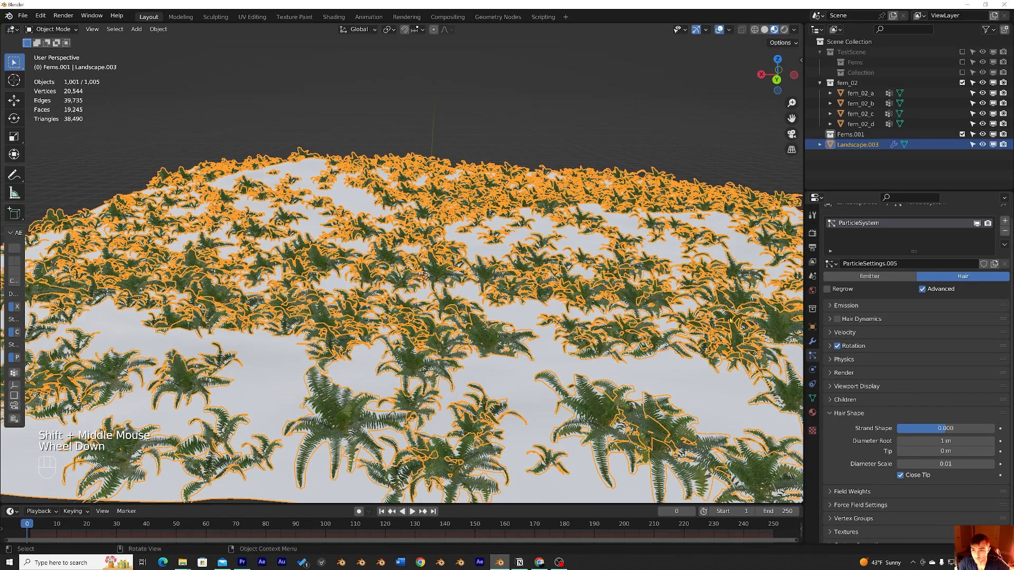
Step: Expand the Emission section and raise the hair particle Number to 5580
click(833, 306)
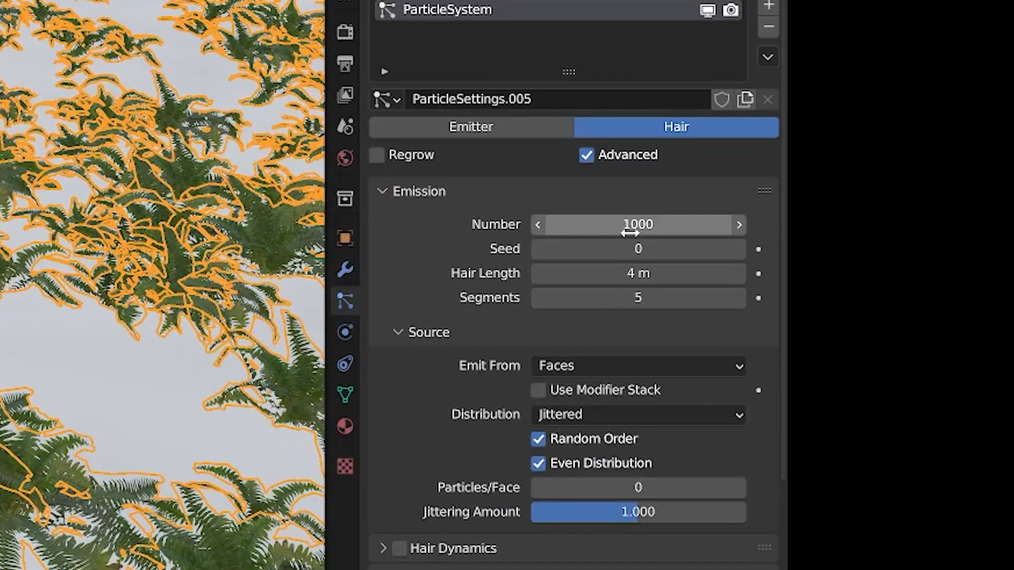
drag(631, 227, 781, 227)
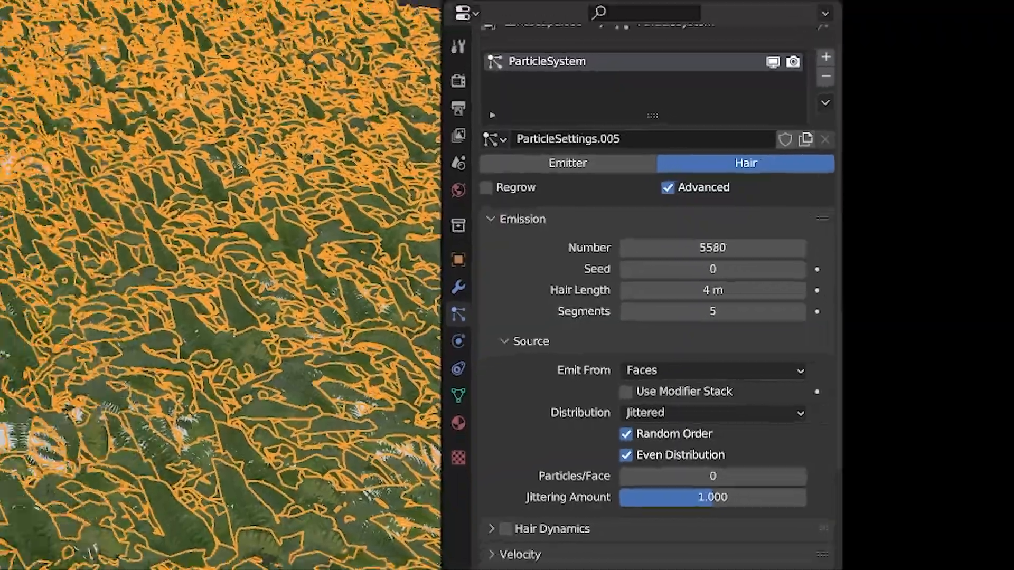
middle_drag(564, 151, 651, 163)
click(567, 136)
scroll(584, 131, up, 3)
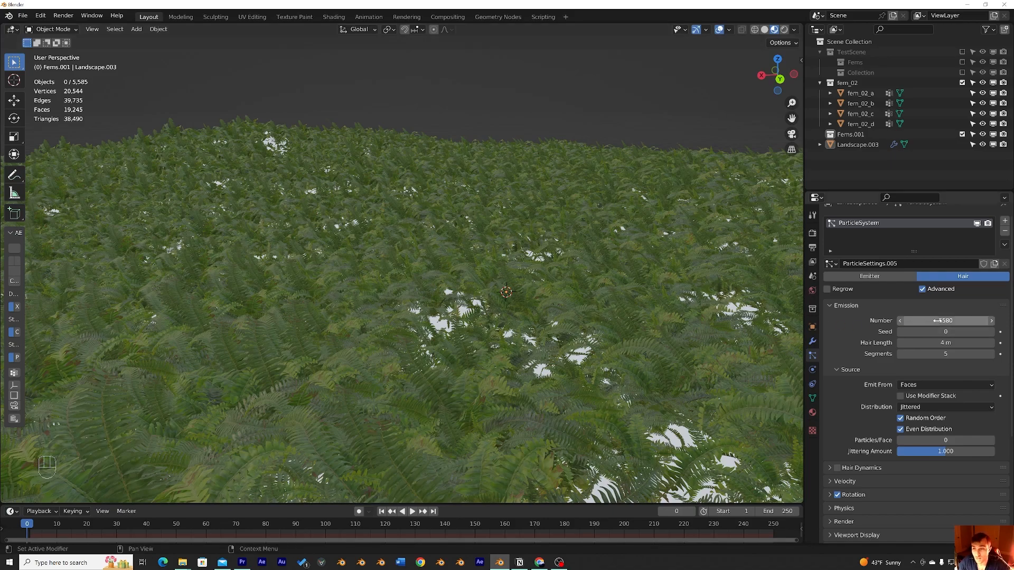
middle_drag(638, 263, 630, 255)
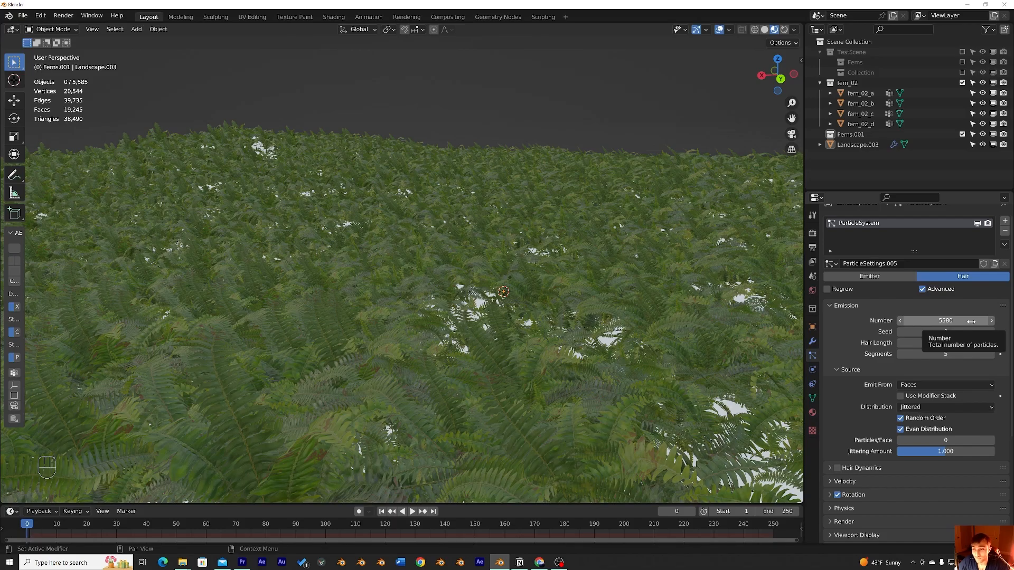
Step: Inspect the fern coverage across the terrain from several angles
middle_drag(428, 281, 484, 289)
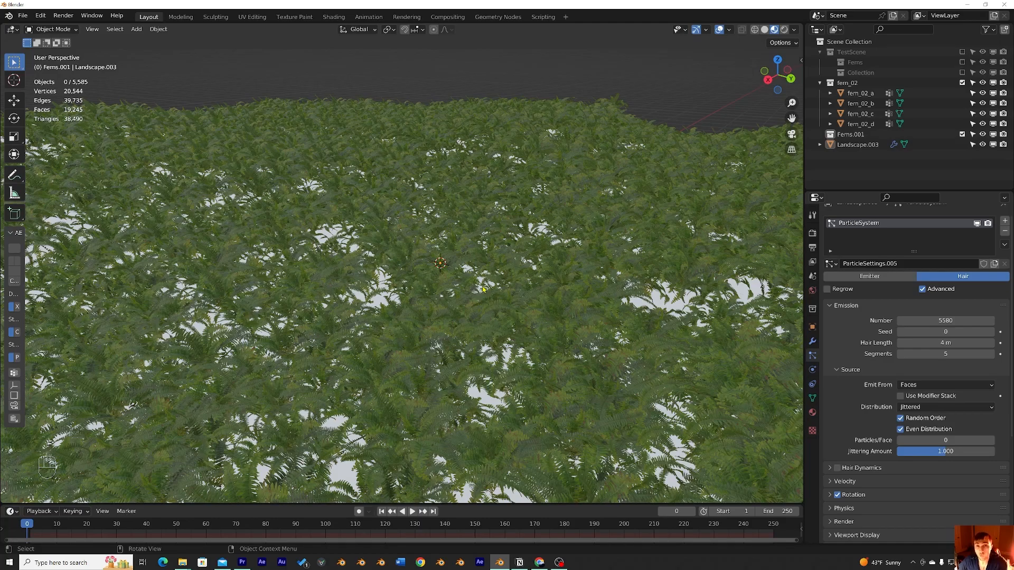
mouse_move(484, 289)
middle_down()
mouse_move(517, 272)
mouse_move(435, 290)
mouse_move(475, 288)
middle_up()
scroll(491, 278, down, 2)
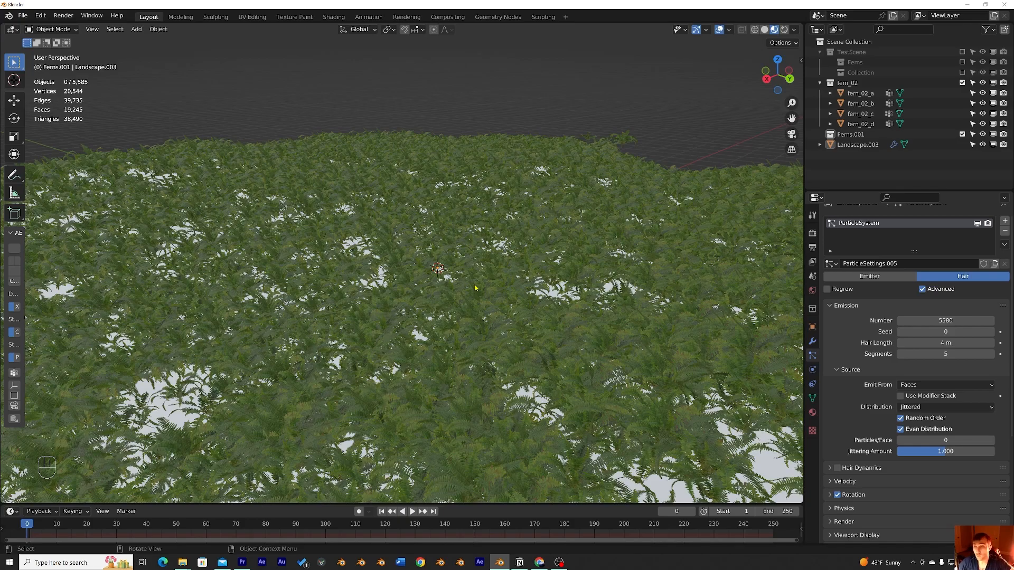
middle_drag(475, 287, 368, 221)
scroll(549, 274, up, 2)
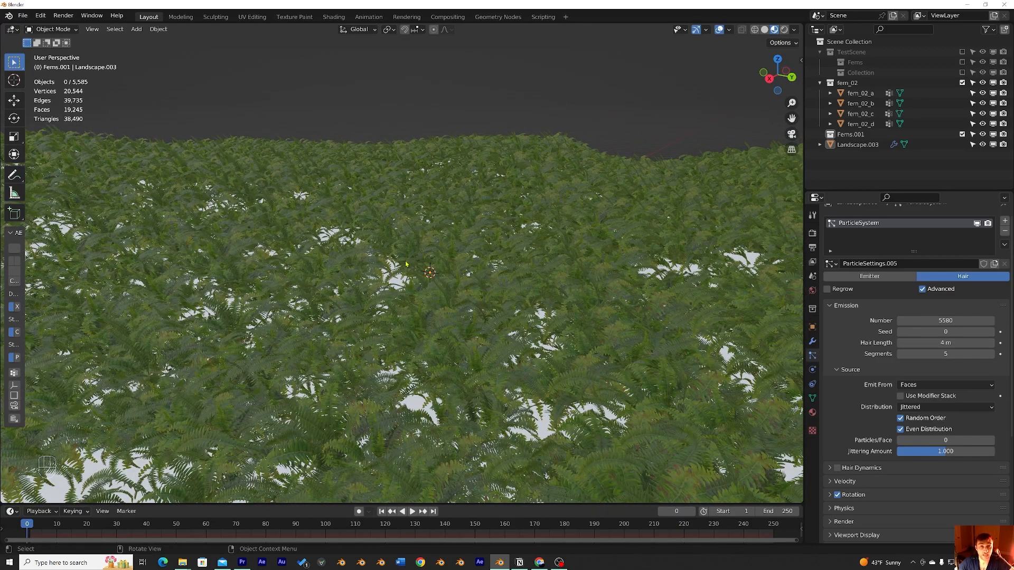
middle_drag(406, 264, 415, 260)
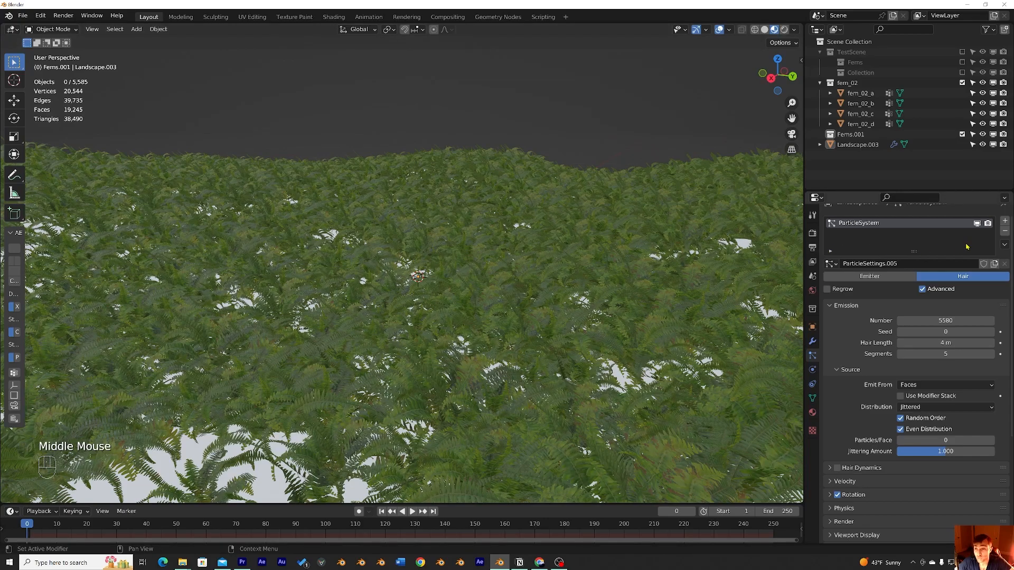
Step: Add a second particle system slot to the landscape and then remove it
click(1004, 222)
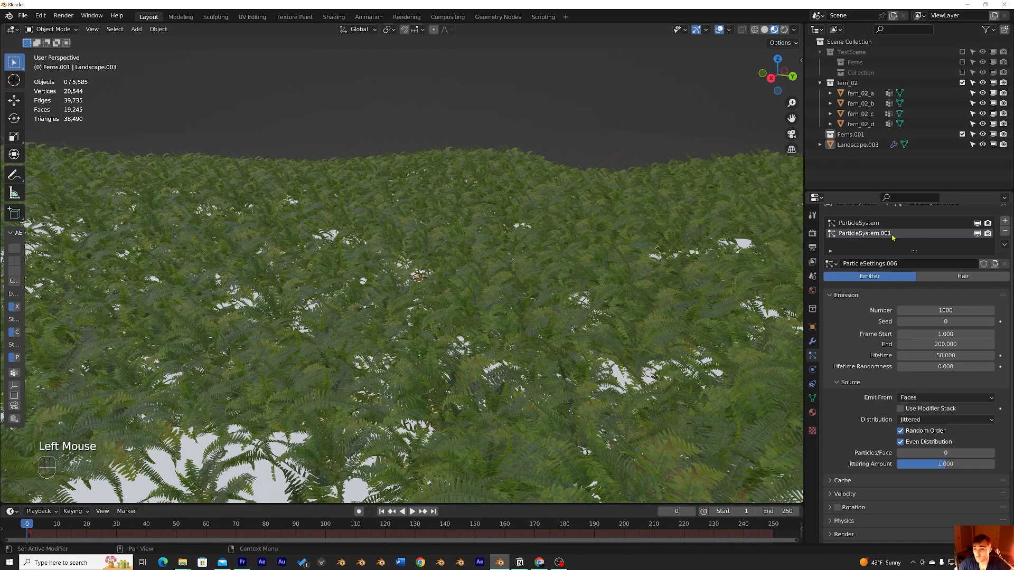
scroll(872, 341, down, 5)
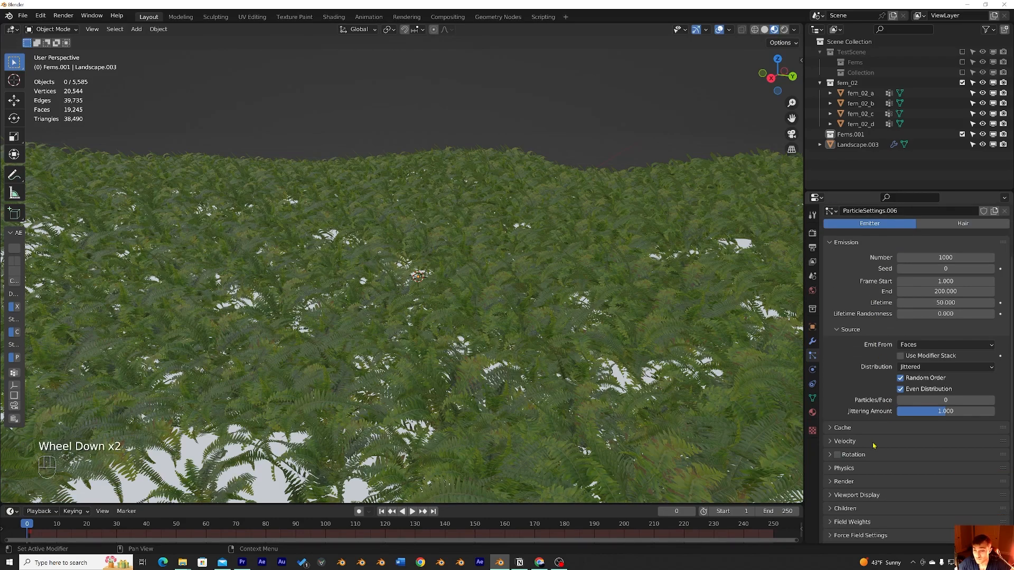
scroll(889, 347, up, 3)
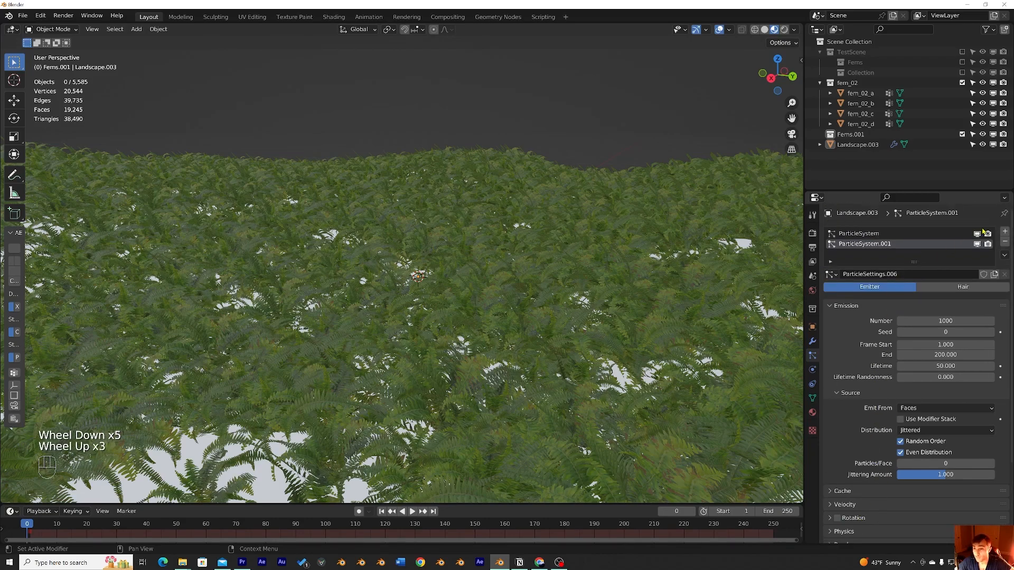
mouse_move(571, 280)
middle_down()
mouse_move(600, 294)
mouse_move(554, 272)
middle_up()
click(1004, 241)
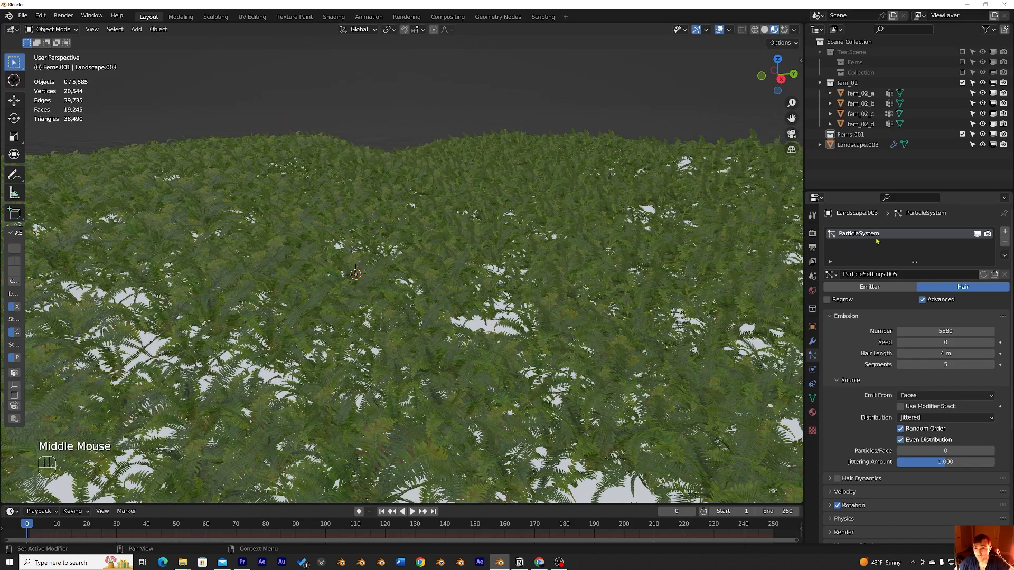
Step: Reopen the Render section of the fern hair particle settings
middle_drag(636, 266, 644, 262)
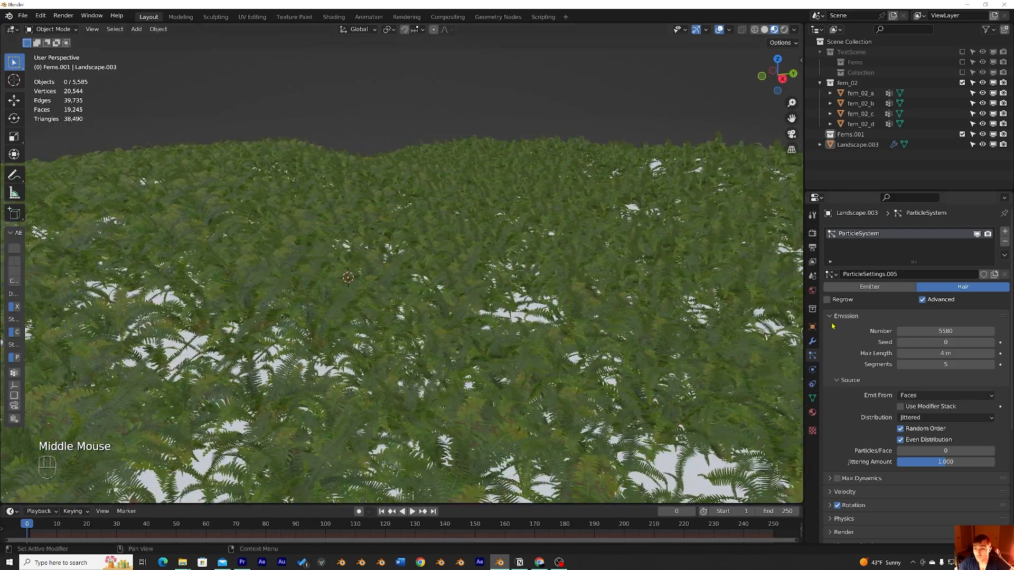
scroll(833, 325, down, 2)
middle_drag(682, 330, 678, 316)
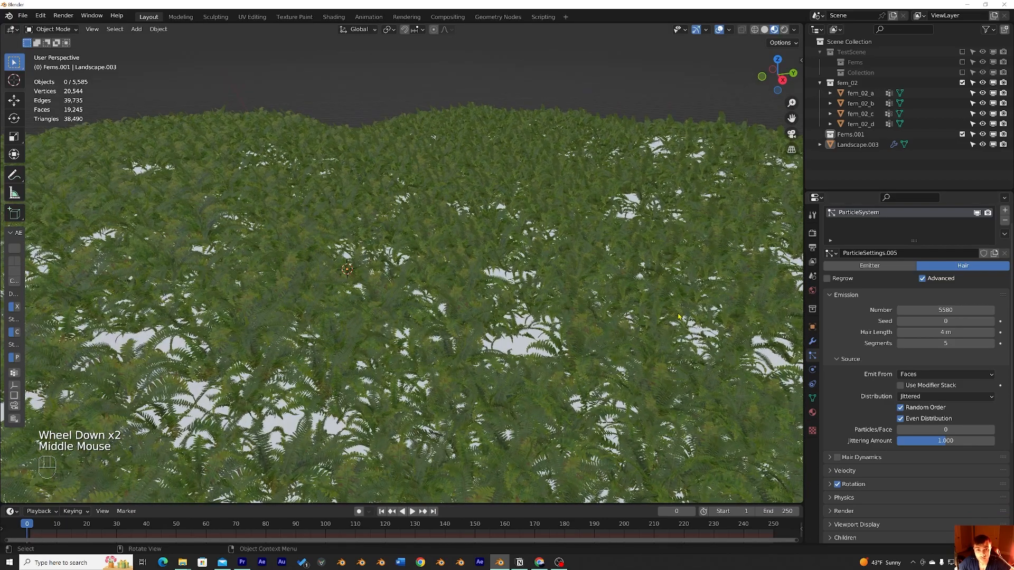
scroll(678, 316, down, 2)
scroll(671, 314, up, 1)
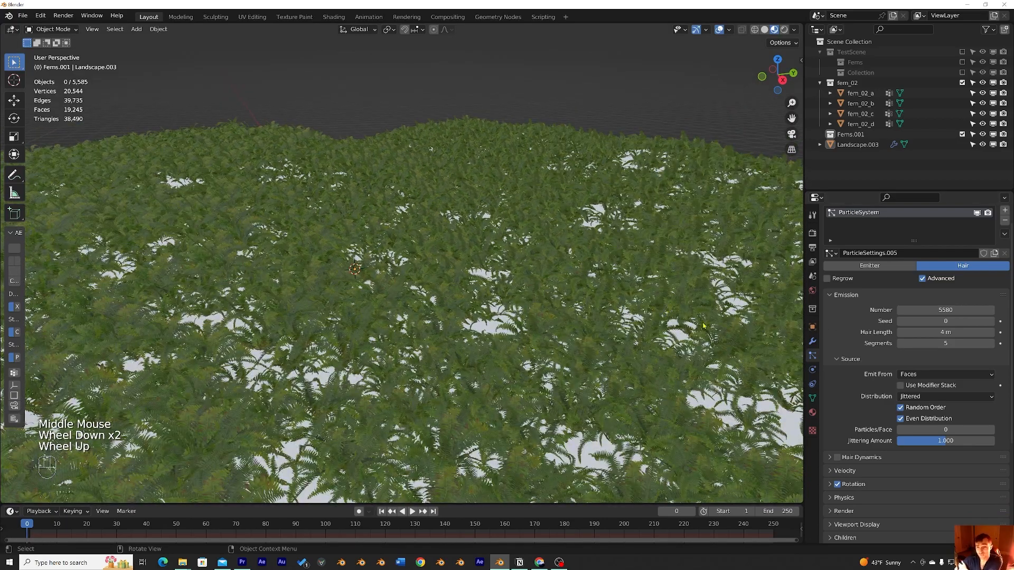
scroll(845, 424, down, 6)
click(830, 425)
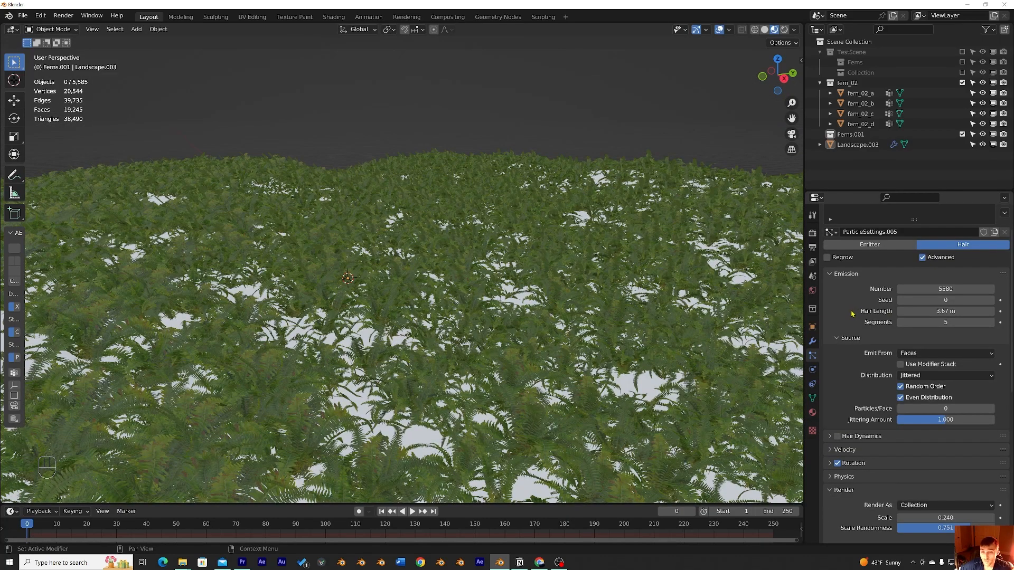
scroll(852, 316, down, 1)
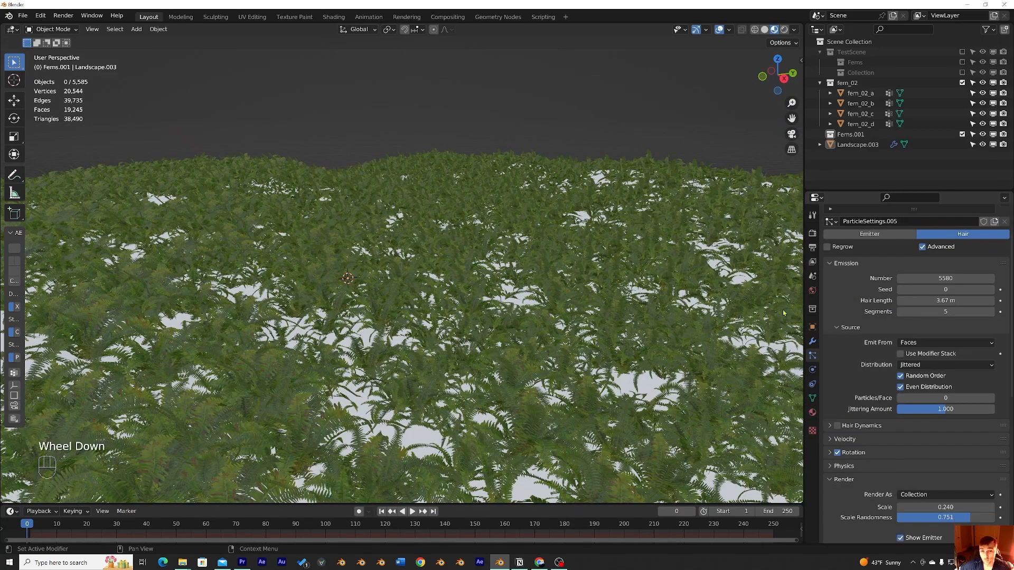
Step: Zoom out and orbit to examine the whole fern-covered landscape
scroll(668, 304, down, 1)
scroll(654, 315, down, 1)
middle_drag(668, 301, 573, 385)
scroll(655, 315, down, 1)
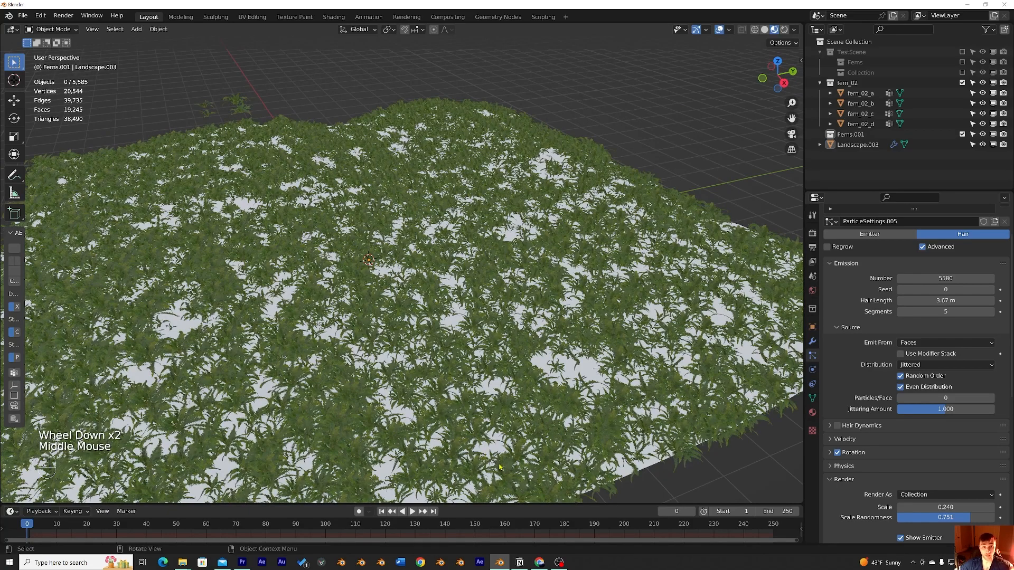
middle_drag(422, 176, 337, 157)
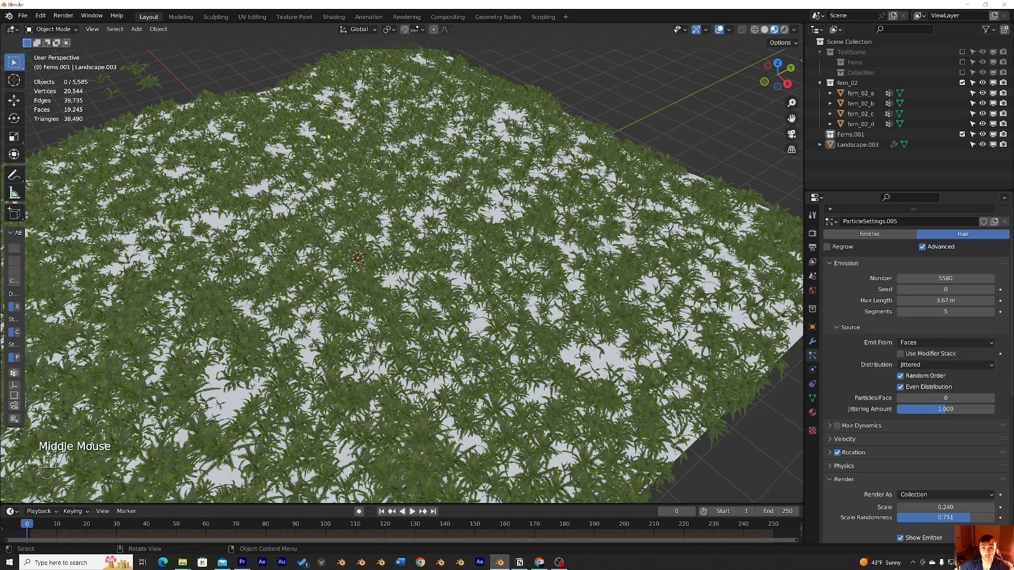
Step: Select the landscape and switch it to Particle Edit mode
middle_drag(511, 263, 666, 168)
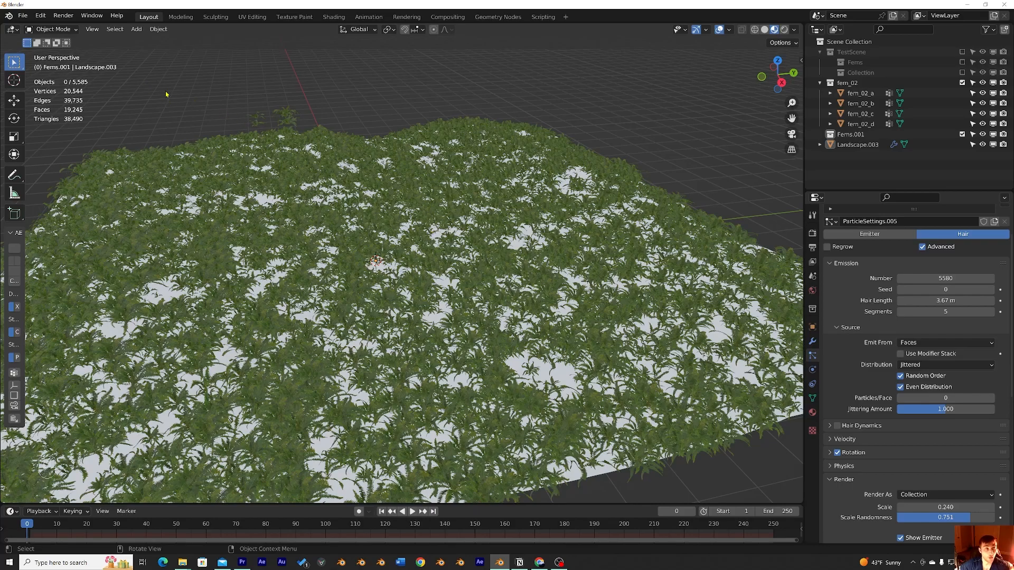
click(386, 215)
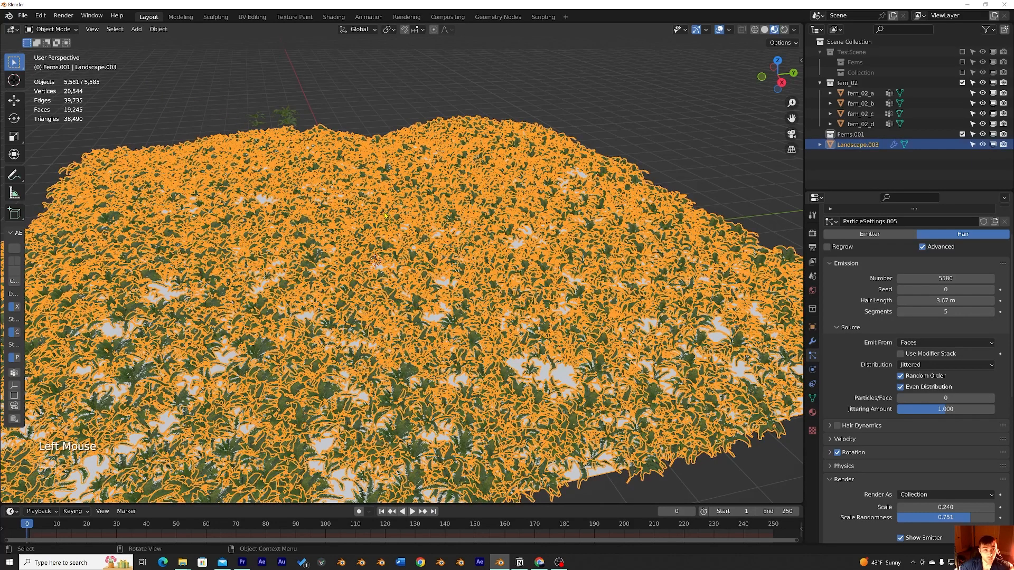
click(53, 29)
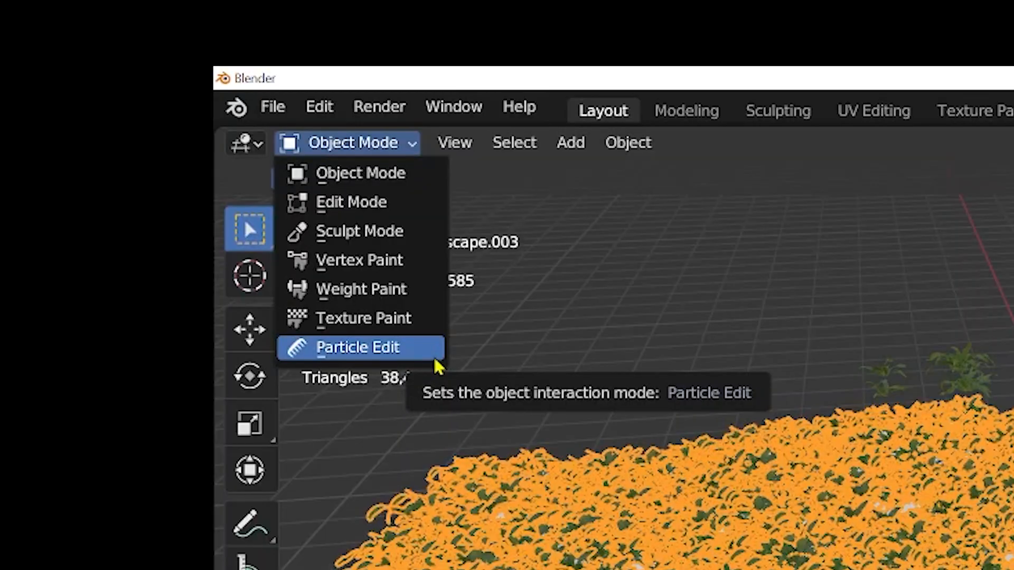
click(414, 358)
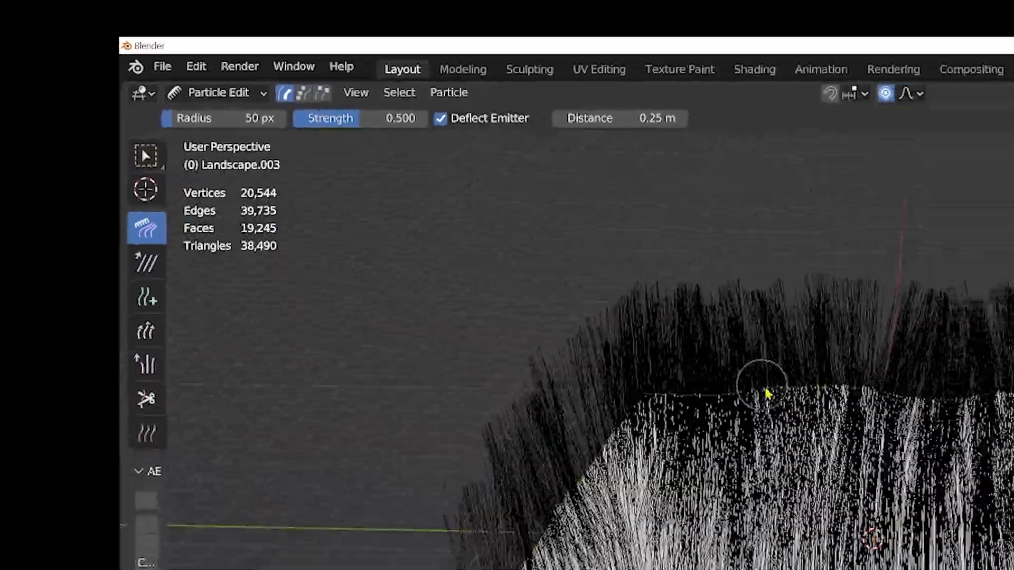
Step: Choose the Cut brush for editing the fern hair particles
middle_drag(766, 390, 814, 403)
middle_drag(364, 193, 190, 169)
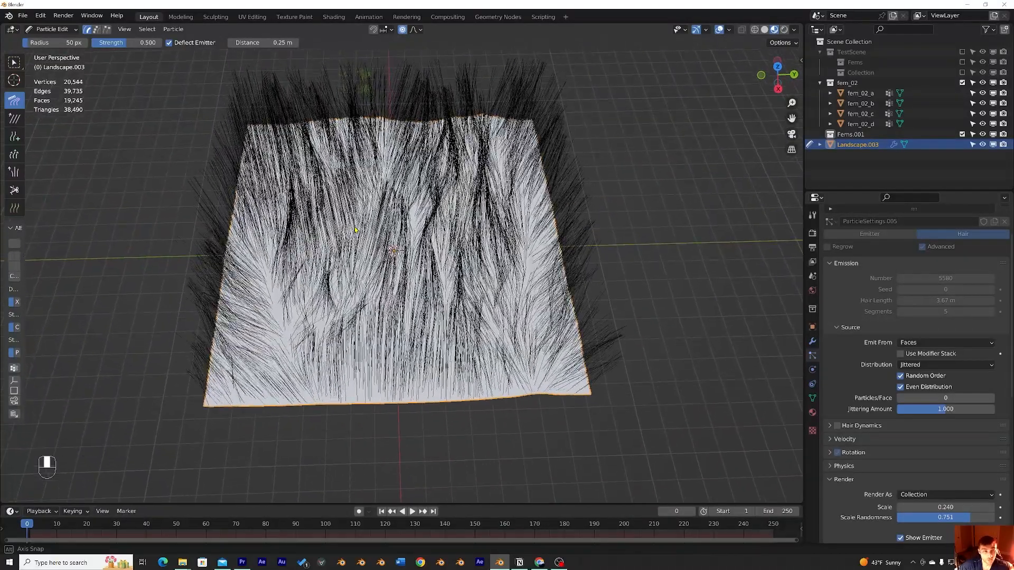
click(52, 43)
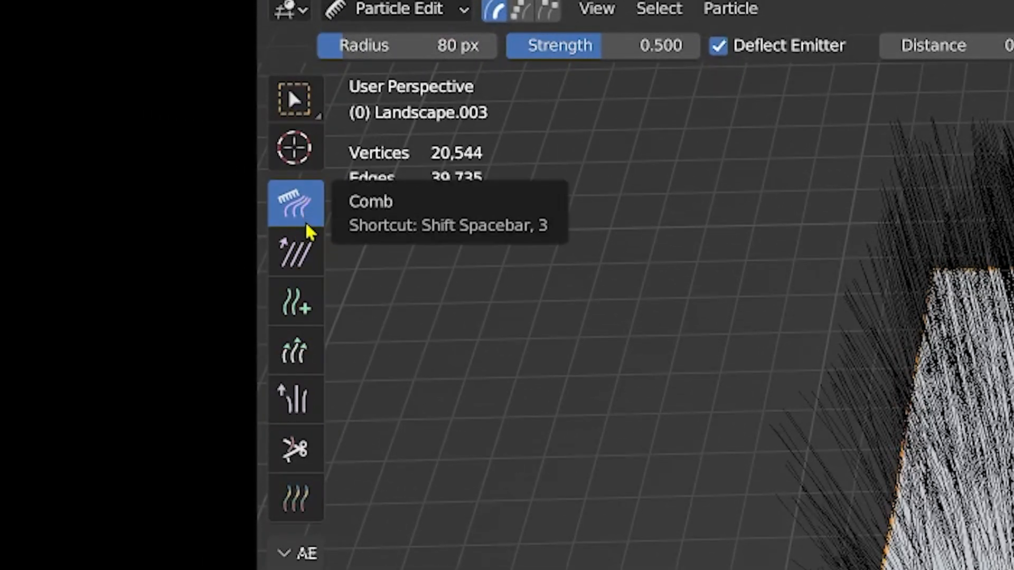
click(303, 462)
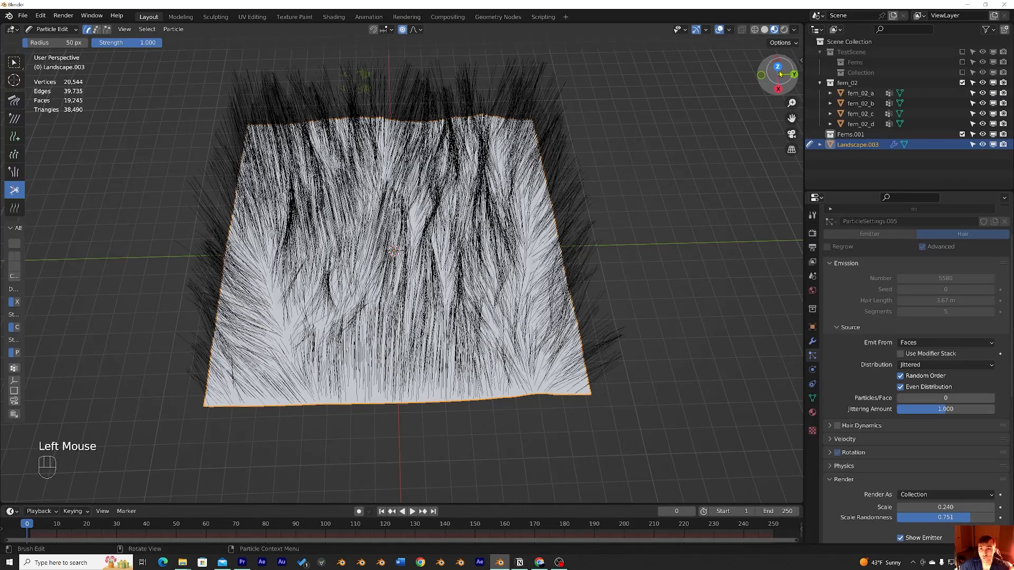
Step: Set the brush radius to 101 px and cut a path across the middle of the landscape's hair from top view
click(777, 74)
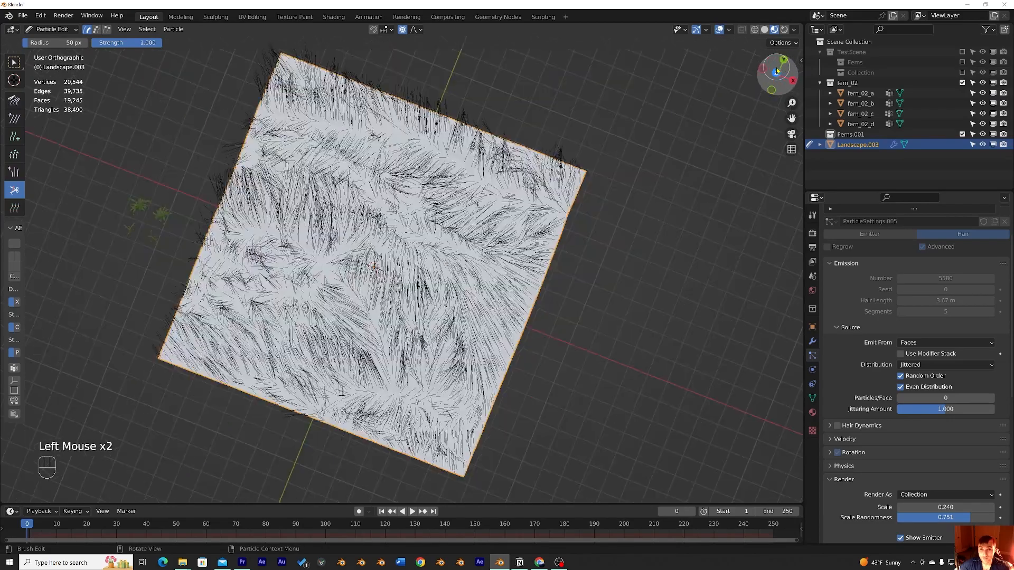
drag(39, 43, 46, 42)
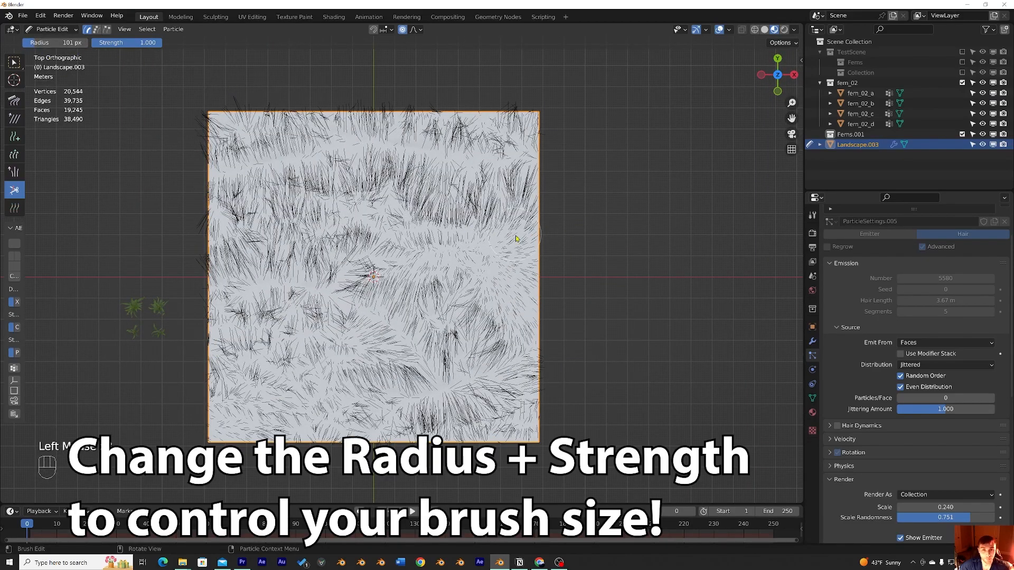
mouse_move(525, 237)
mouse_down()
mouse_move(344, 243)
mouse_move(316, 264)
mouse_move(200, 283)
mouse_up()
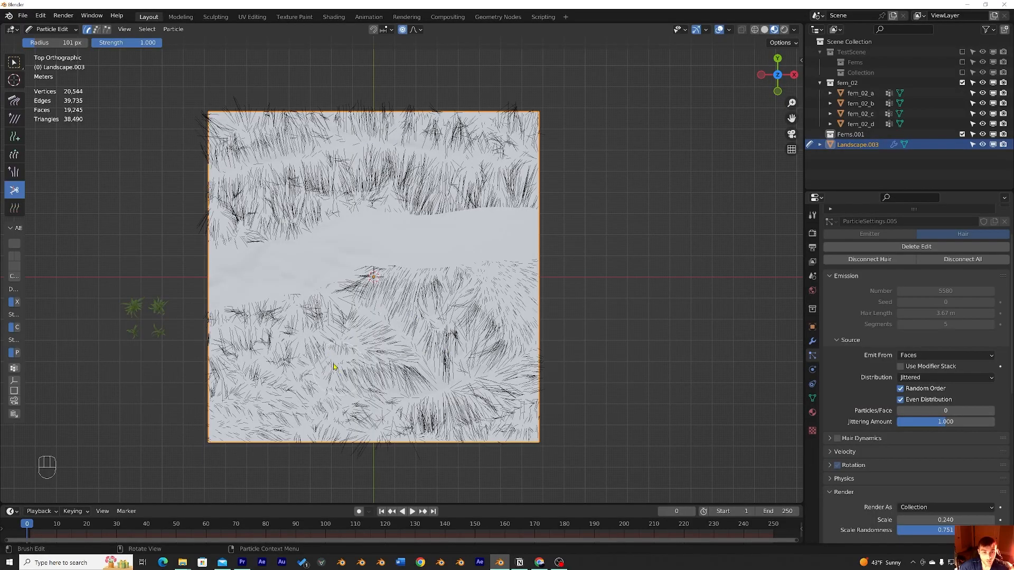
Step: Switch the landscape back to Object Mode
middle_drag(396, 342, 298, 264)
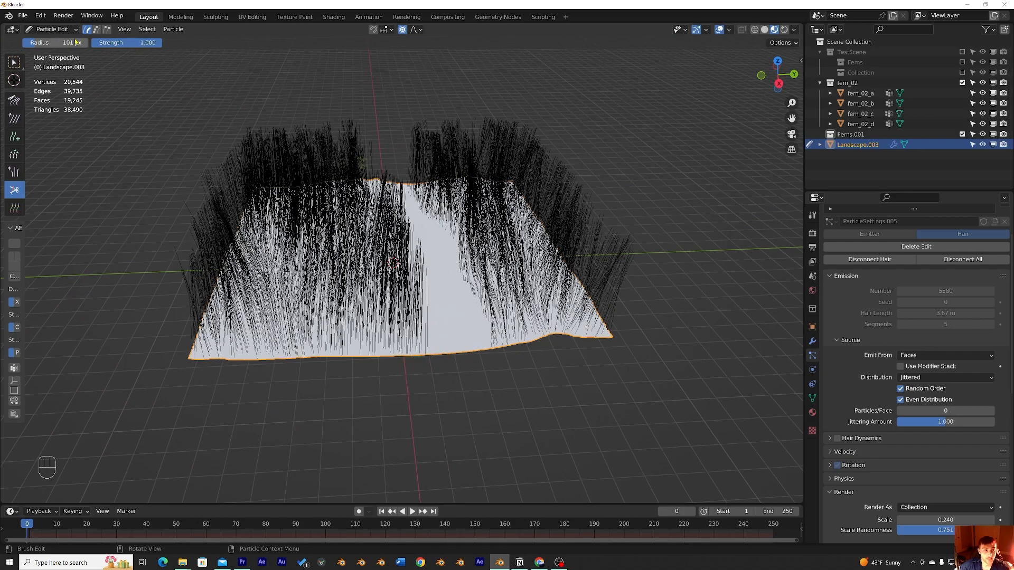
click(45, 32)
click(47, 40)
Step: Inspect the cleared path through the ferns from several angles
middle_drag(358, 164, 464, 196)
click(511, 203)
click(501, 157)
scroll(501, 157, up, 4)
middle_drag(477, 148, 468, 140)
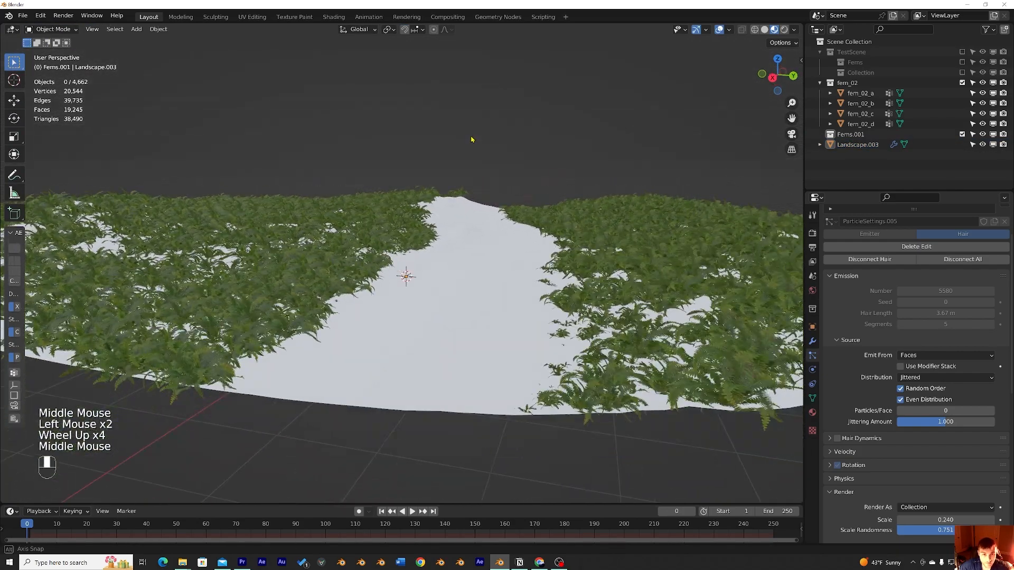
scroll(445, 263, down, 1)
middle_drag(445, 263, 473, 255)
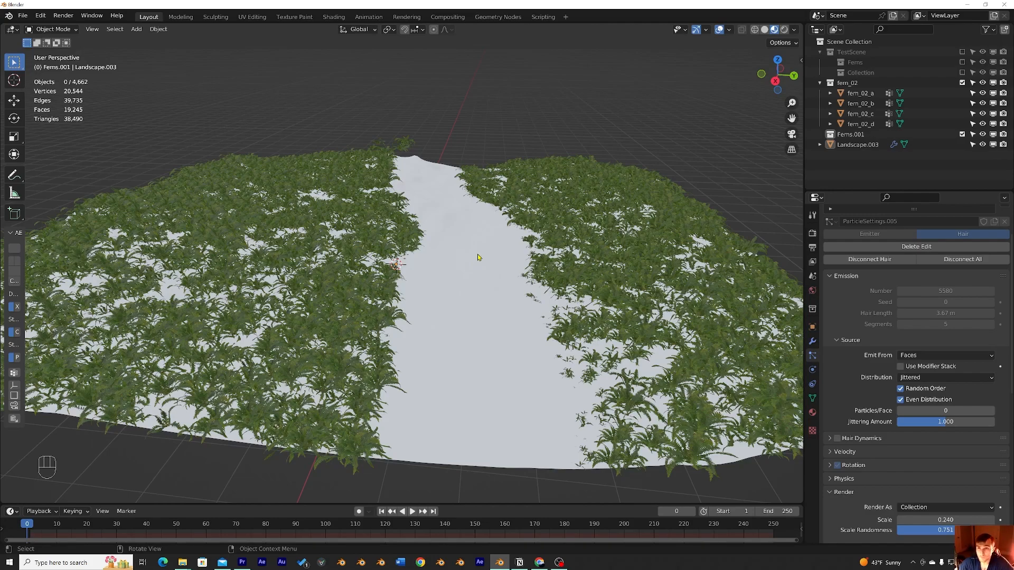
middle_drag(473, 259, 457, 328)
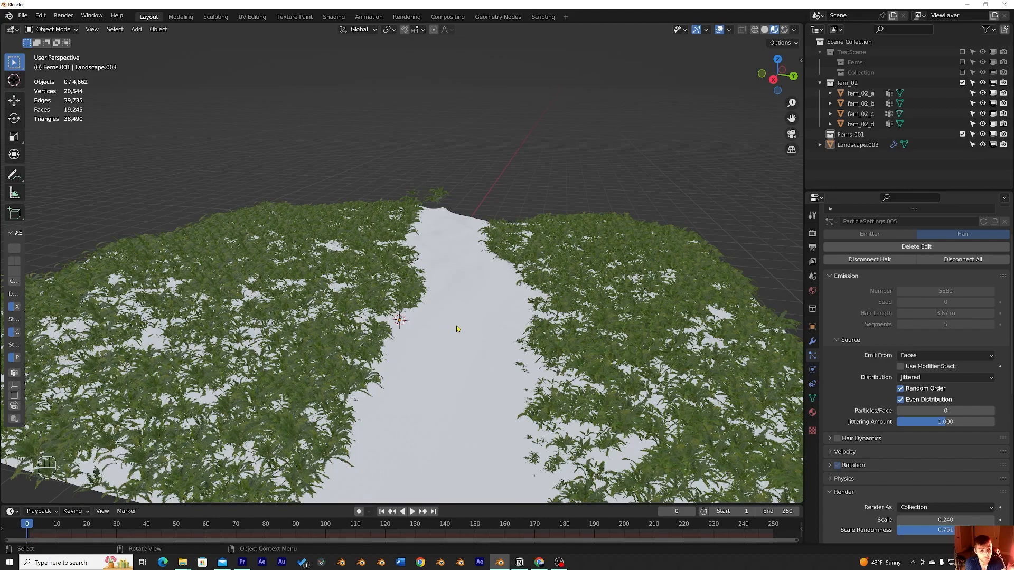